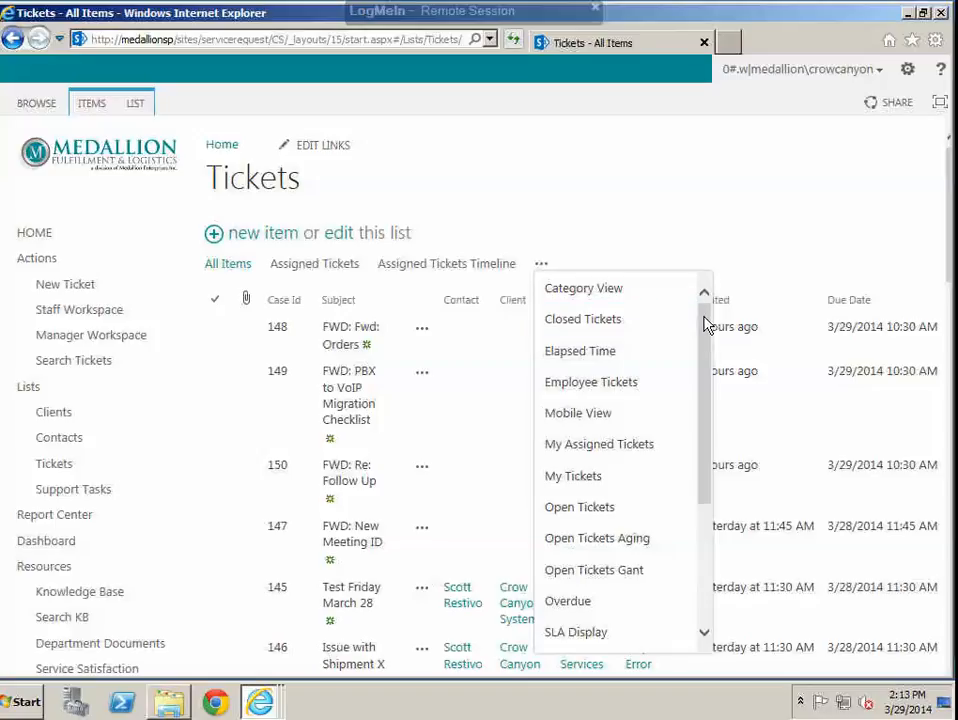
# Step: Look through the views available for the Tickets list, including the current view choices
pyautogui.moveTo(706, 321); pyautogui.dragTo(690, 585)
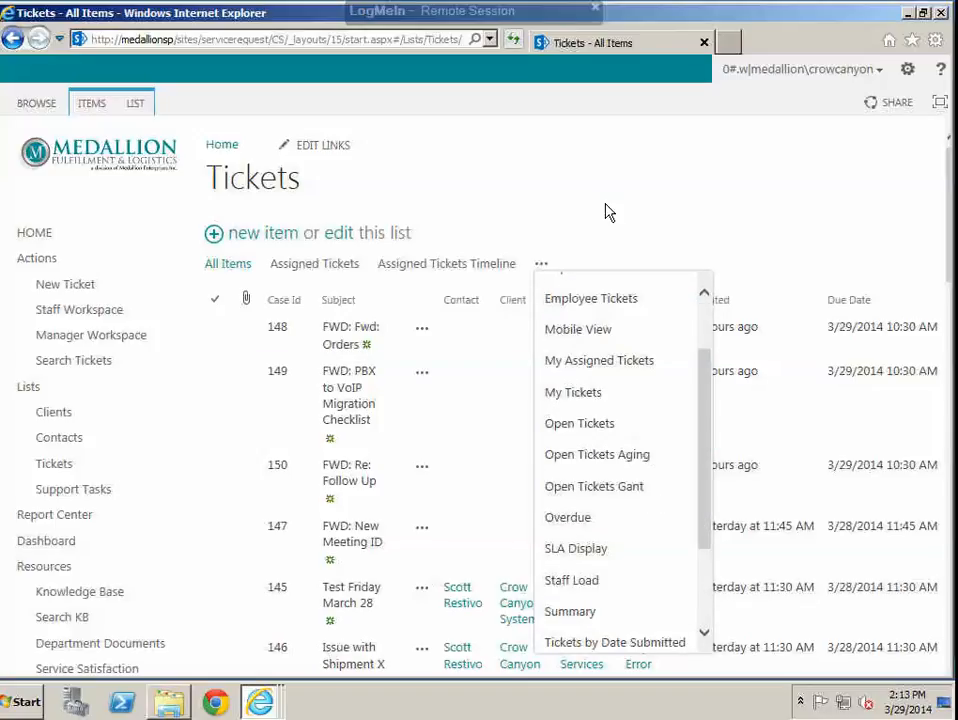
pyautogui.click(605, 204)
pyautogui.click(137, 108)
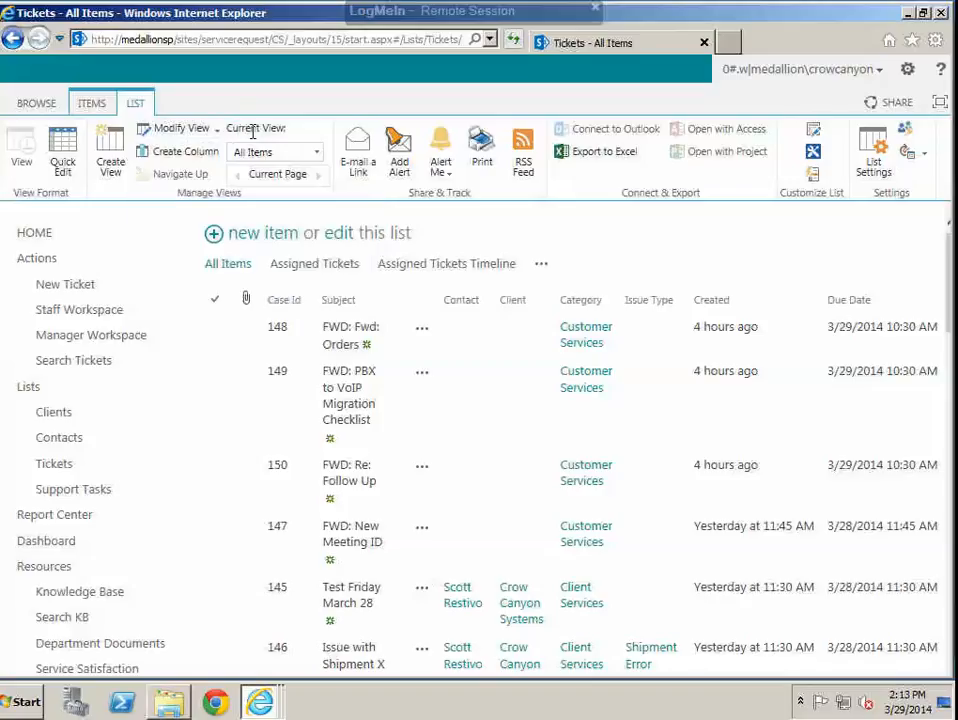
pyautogui.click(317, 159)
pyautogui.click(320, 161)
pyautogui.click(318, 157)
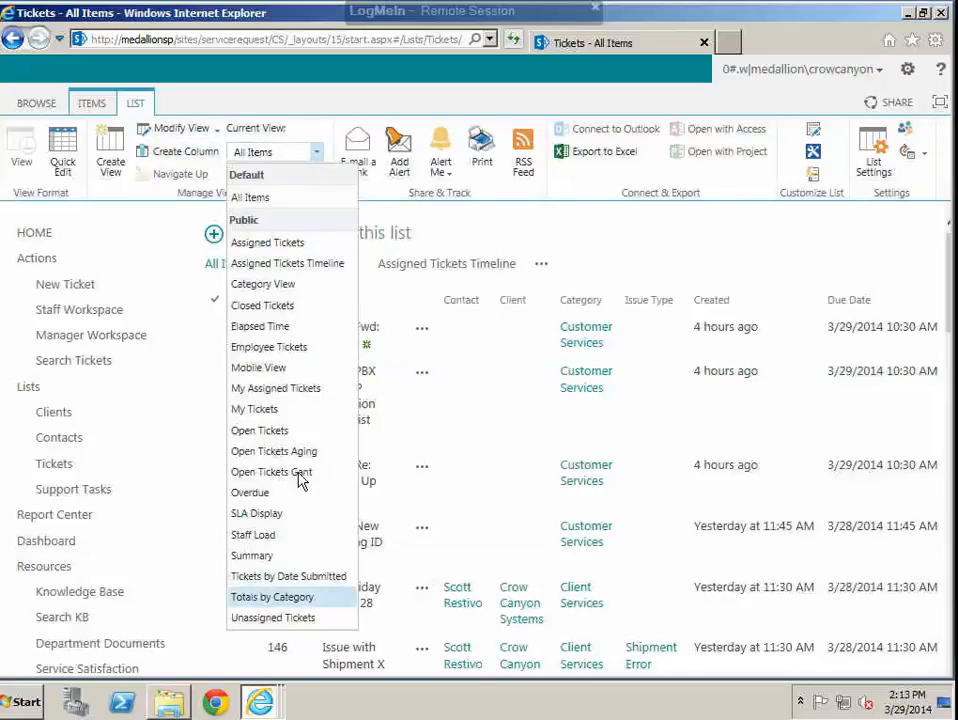
pyautogui.click(325, 108)
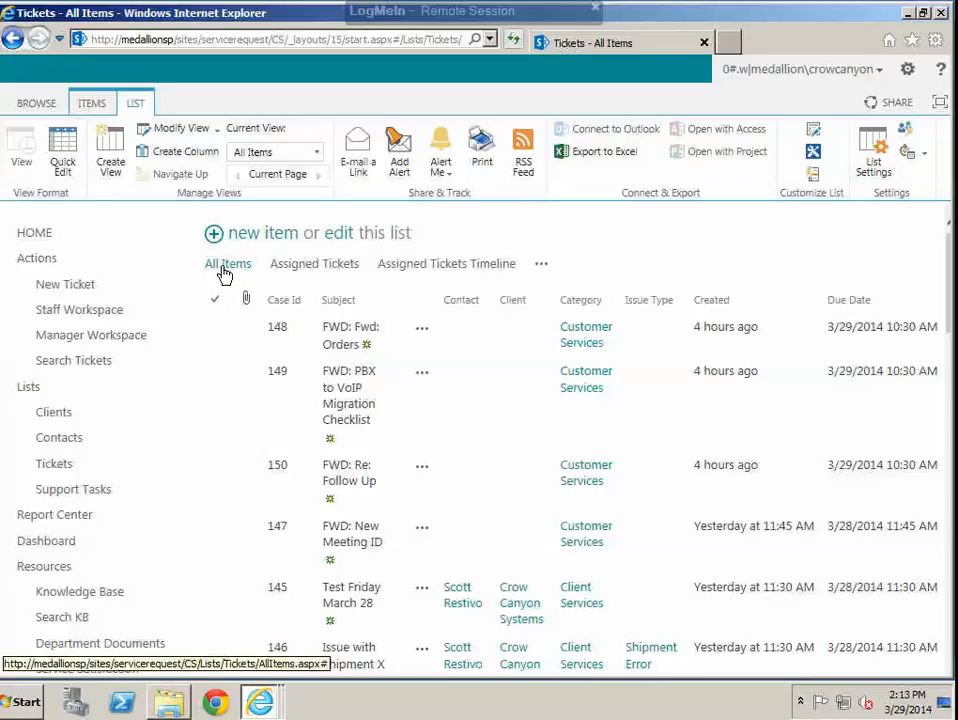
# Step: Open the settings of the All Items view and examine its name, displayed columns and column positions
pyautogui.click(181, 129)
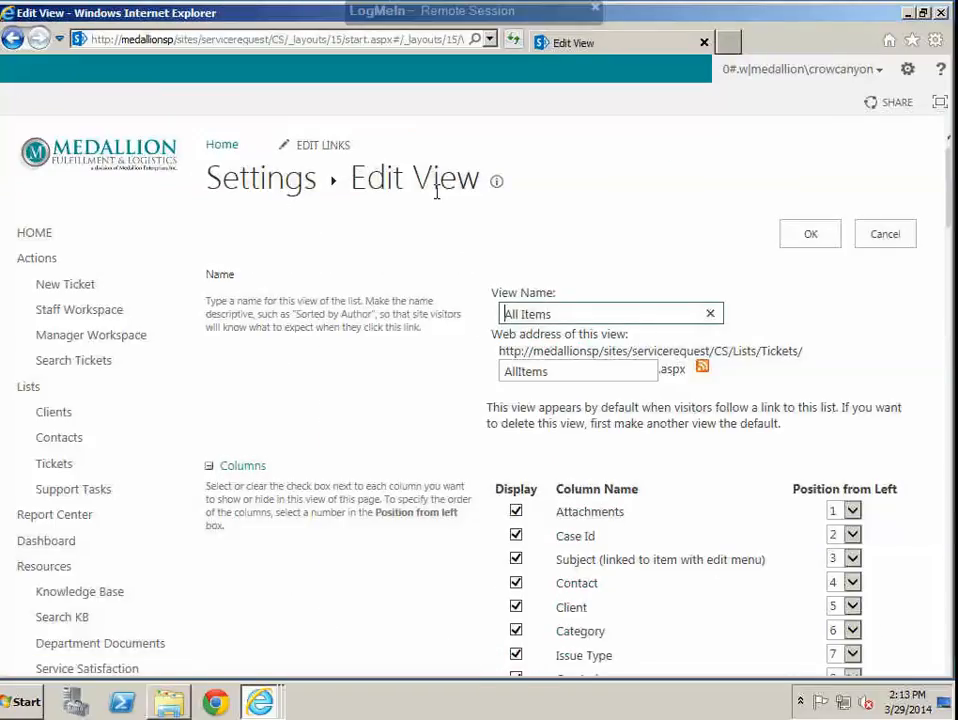
pyautogui.moveTo(560, 314); pyautogui.dragTo(491, 318)
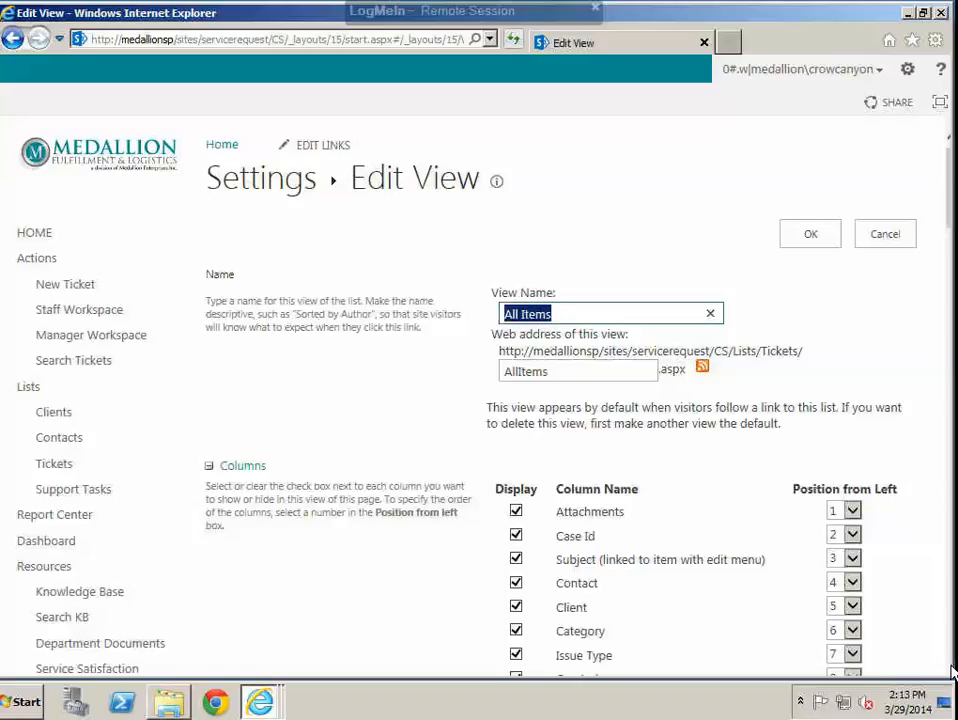
pyautogui.scroll(-5, 950, 675)
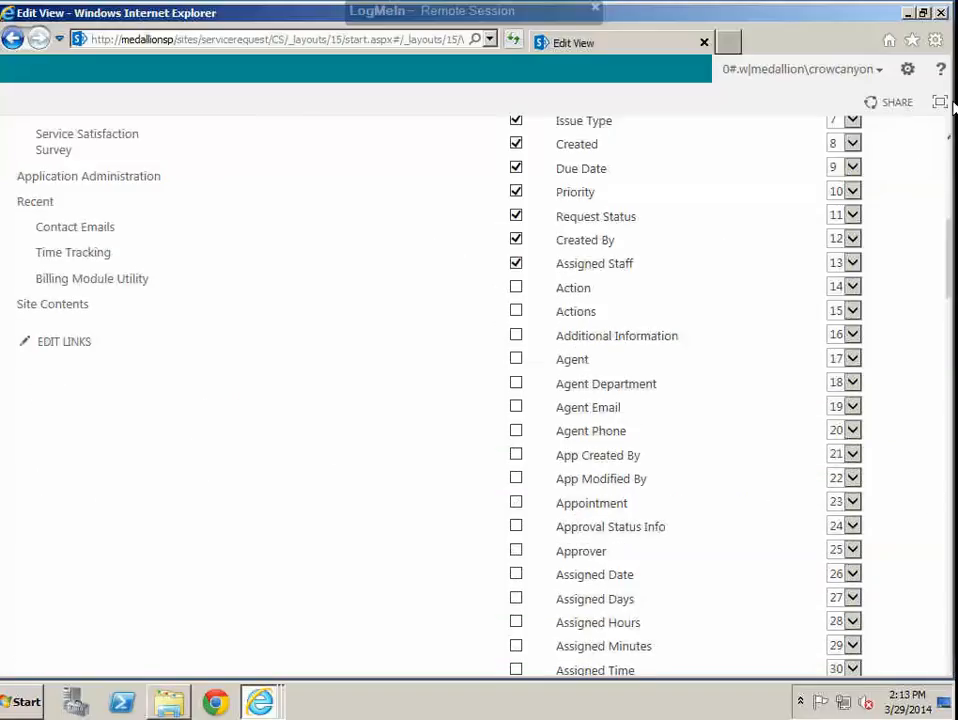
pyautogui.click(950, 160)
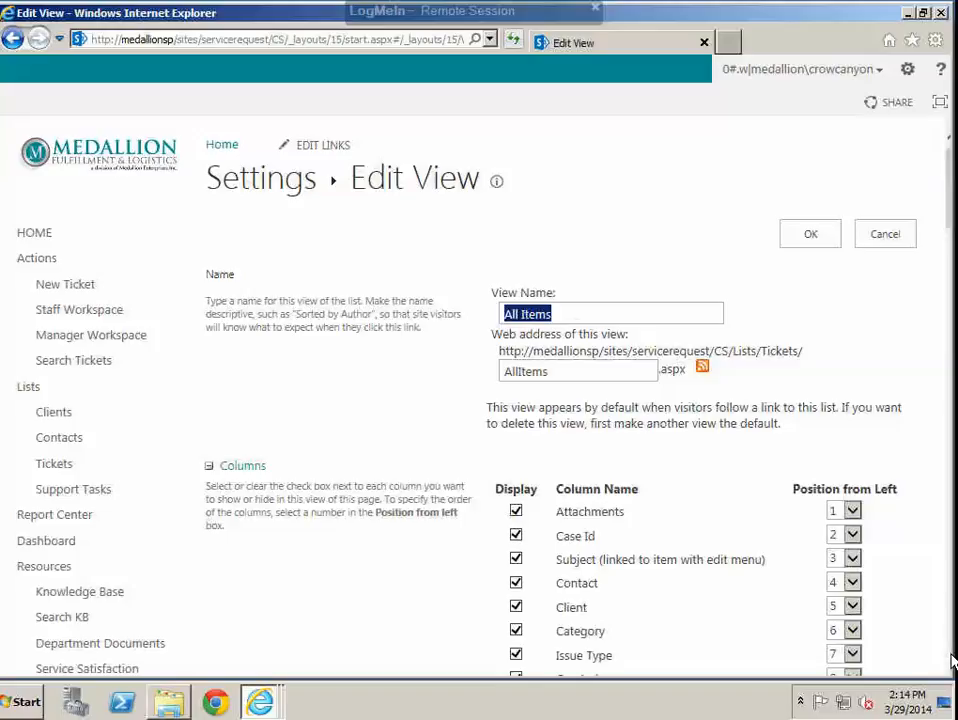
pyautogui.scroll(-5, 953, 661)
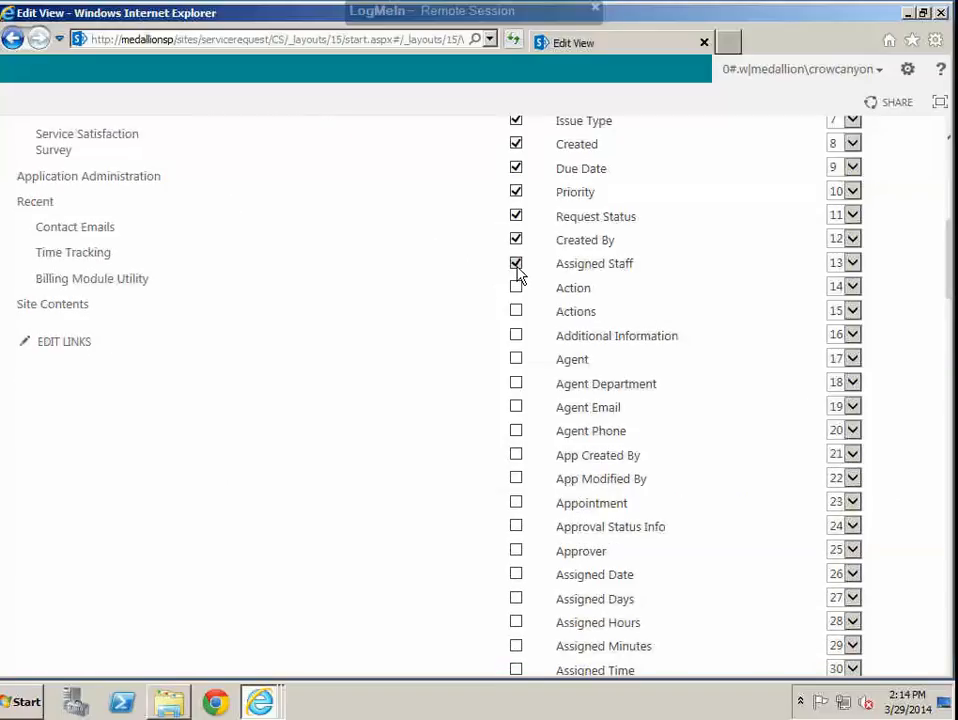
pyautogui.click(517, 265)
pyautogui.click(852, 262)
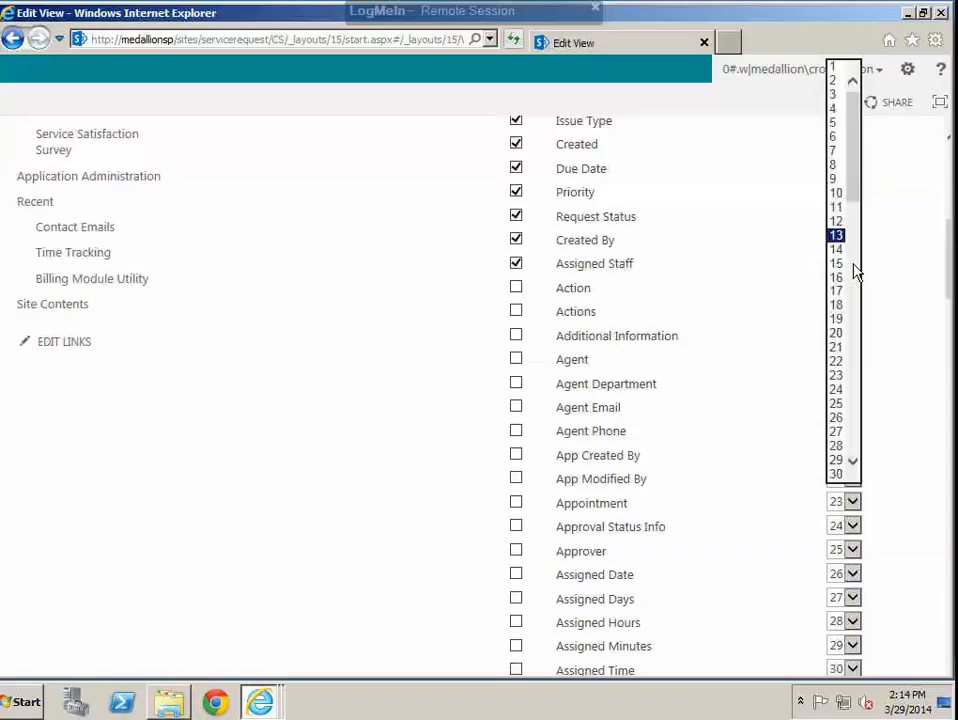
pyautogui.click(836, 236)
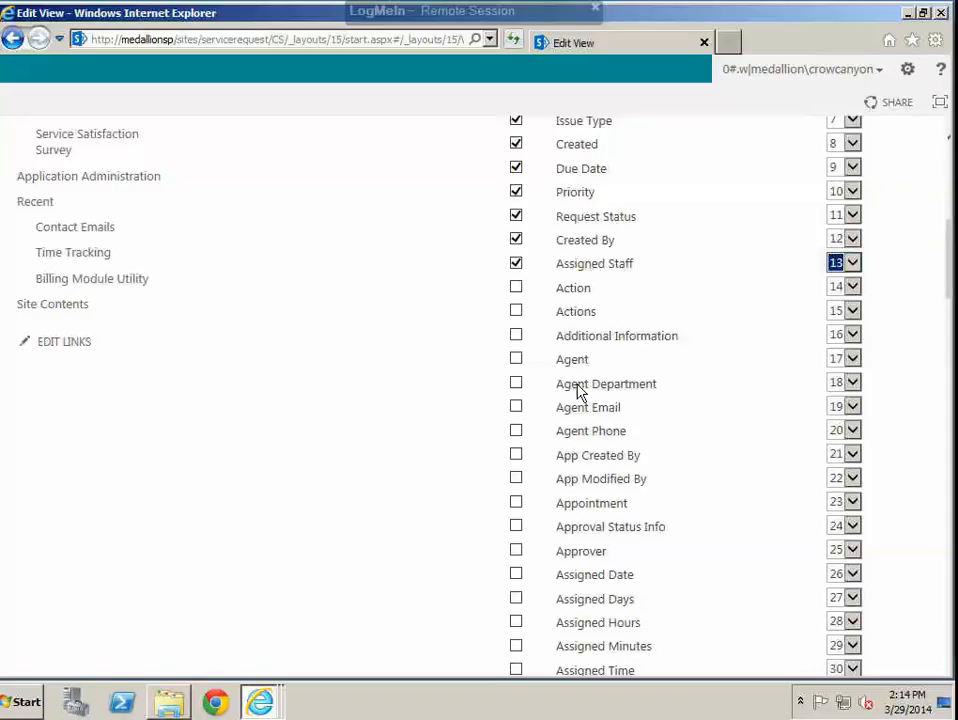
pyautogui.click(515, 506)
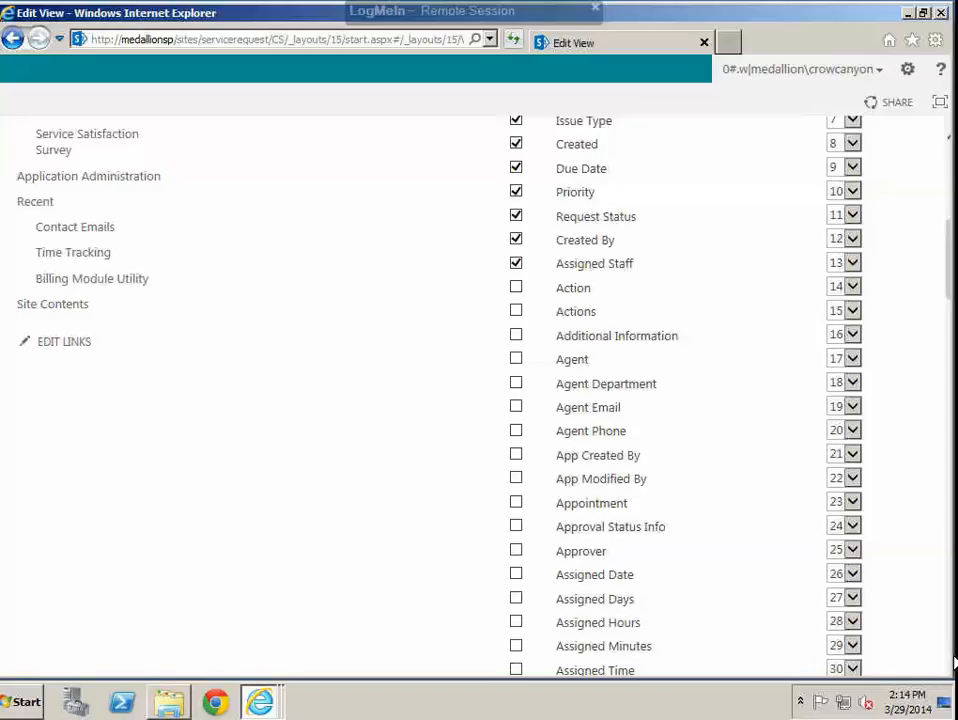
# Step: Examine the All Items view's sort, filter, Tabular View, Group By and Totals settings, and leave without saving
pyautogui.scroll(-10, 950, 665)
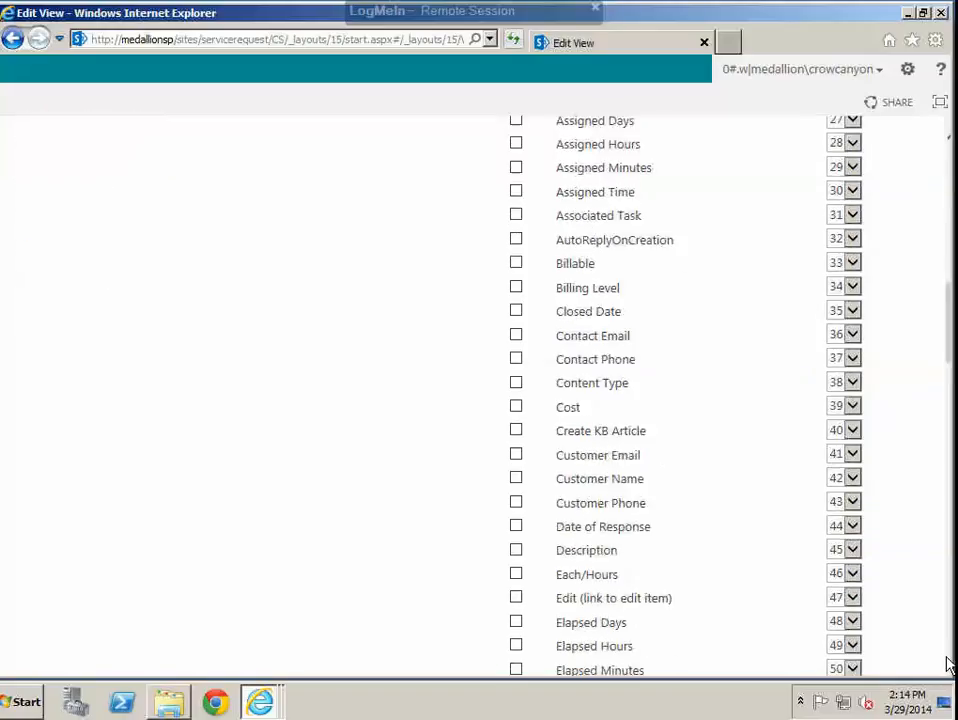
pyautogui.scroll(-15, 950, 665)
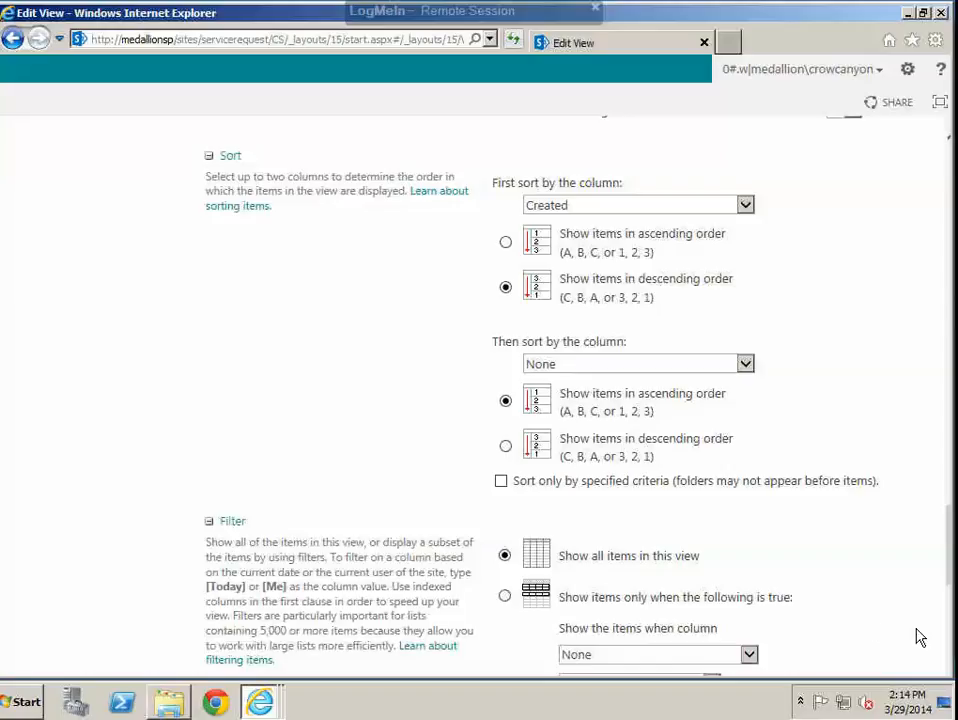
pyautogui.click(948, 641)
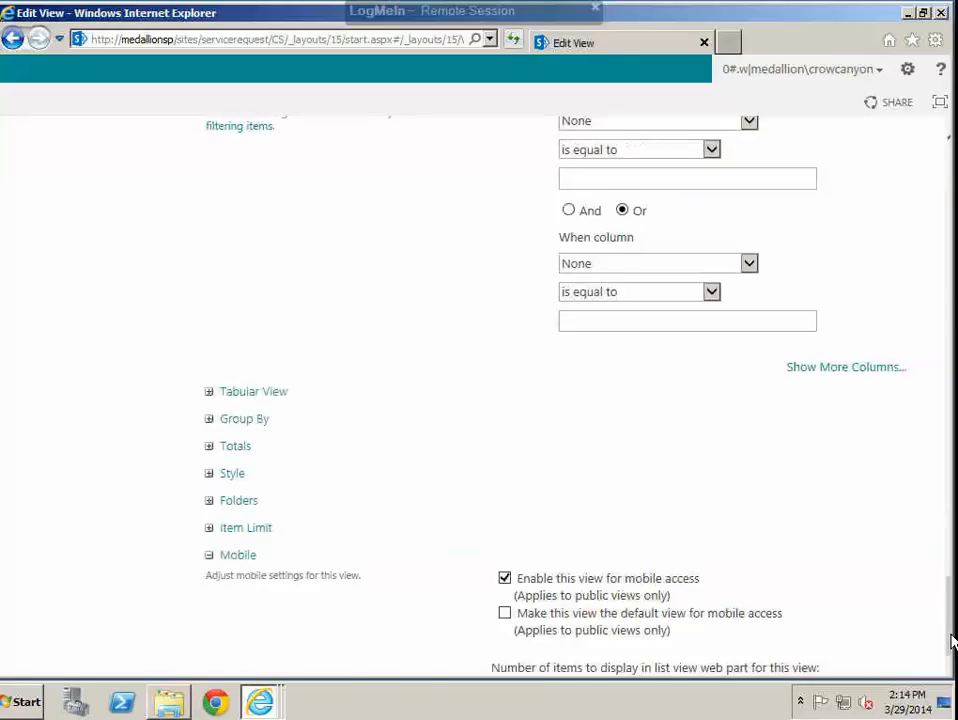
pyautogui.click(209, 393)
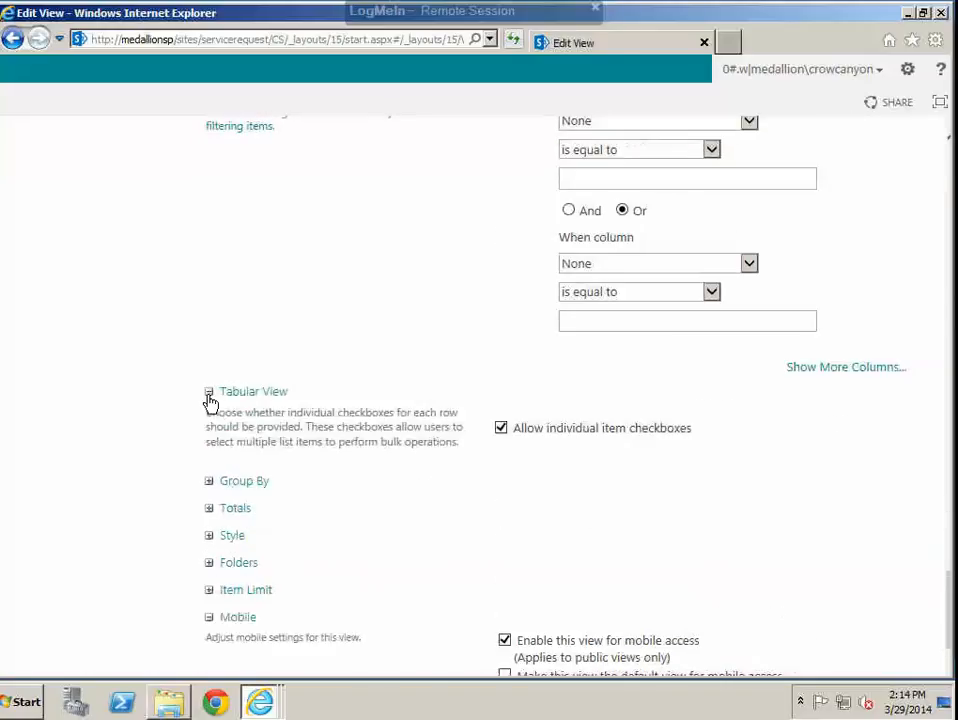
pyautogui.click(209, 393)
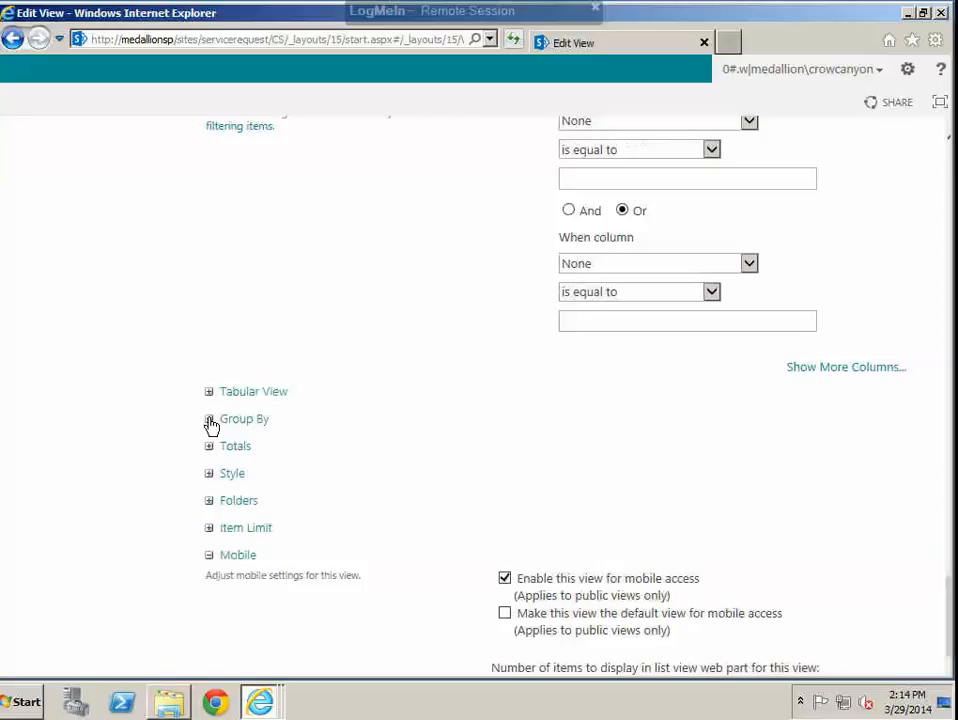
pyautogui.click(209, 420)
pyautogui.click(209, 420)
pyautogui.click(209, 447)
pyautogui.click(210, 448)
pyautogui.scroll(15, 950, 162)
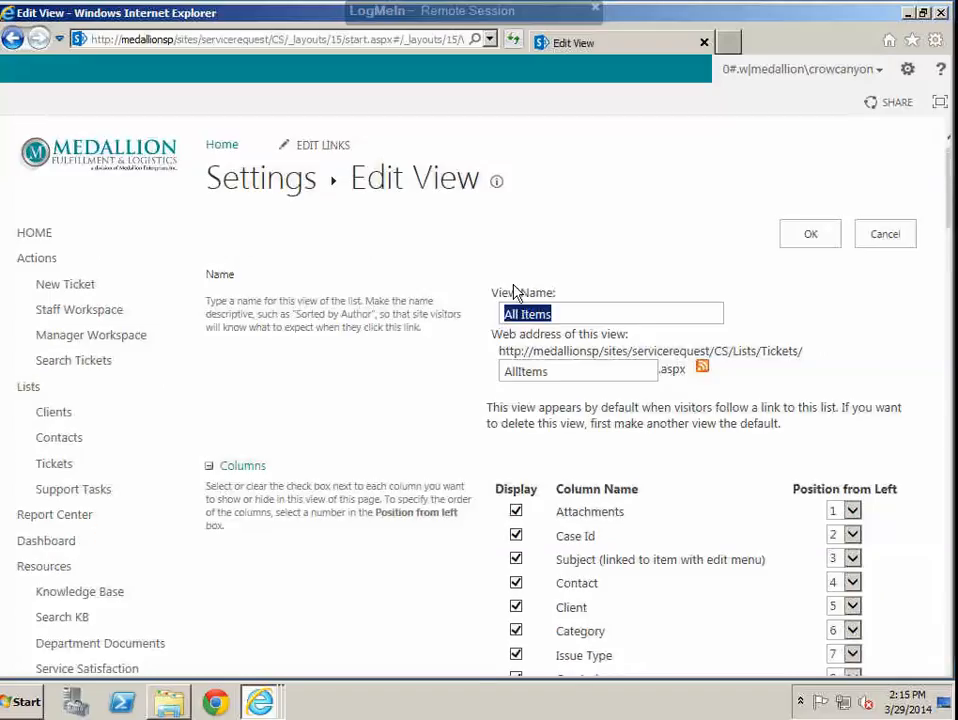
pyautogui.click(898, 237)
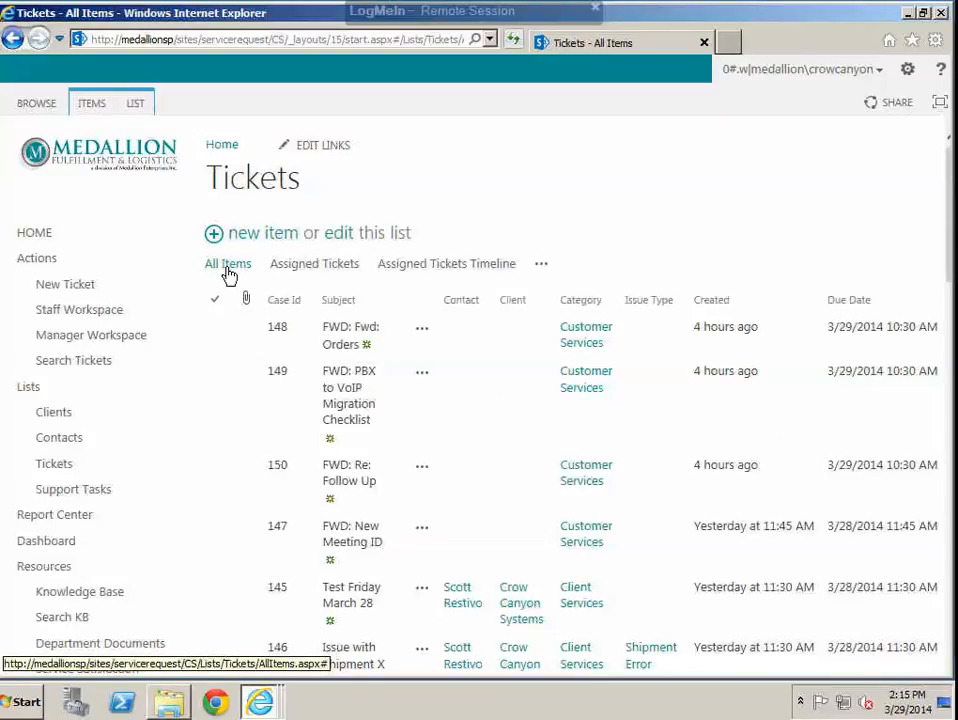
# Step: Check the default and public views that can be selected as the Tickets list's current view
pyautogui.click(135, 106)
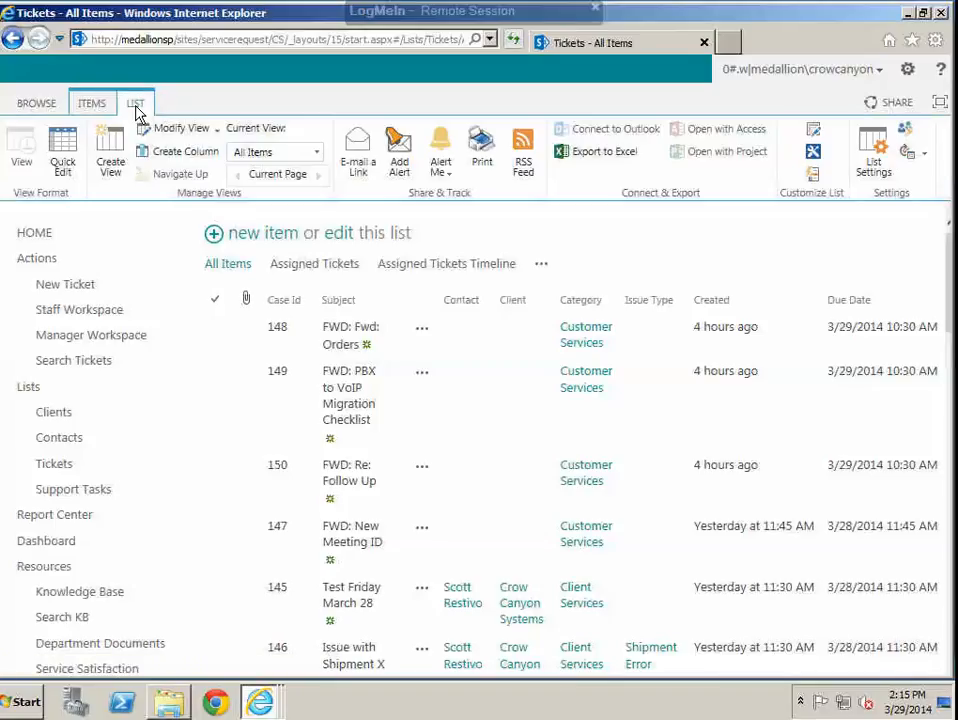
pyautogui.click(217, 131)
pyautogui.click(316, 152)
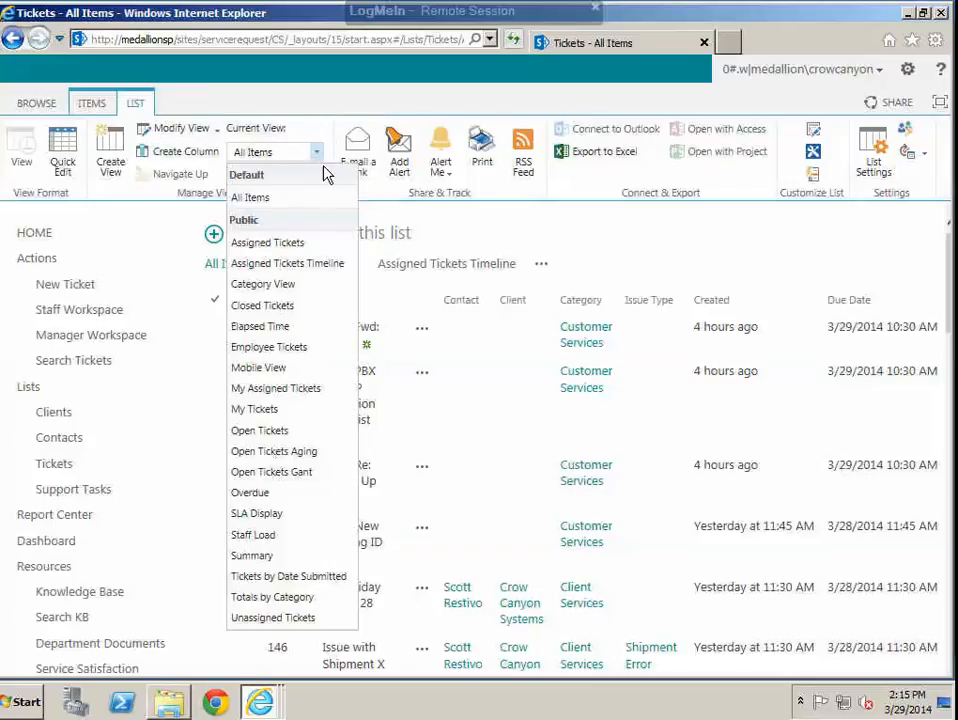
pyautogui.click(297, 107)
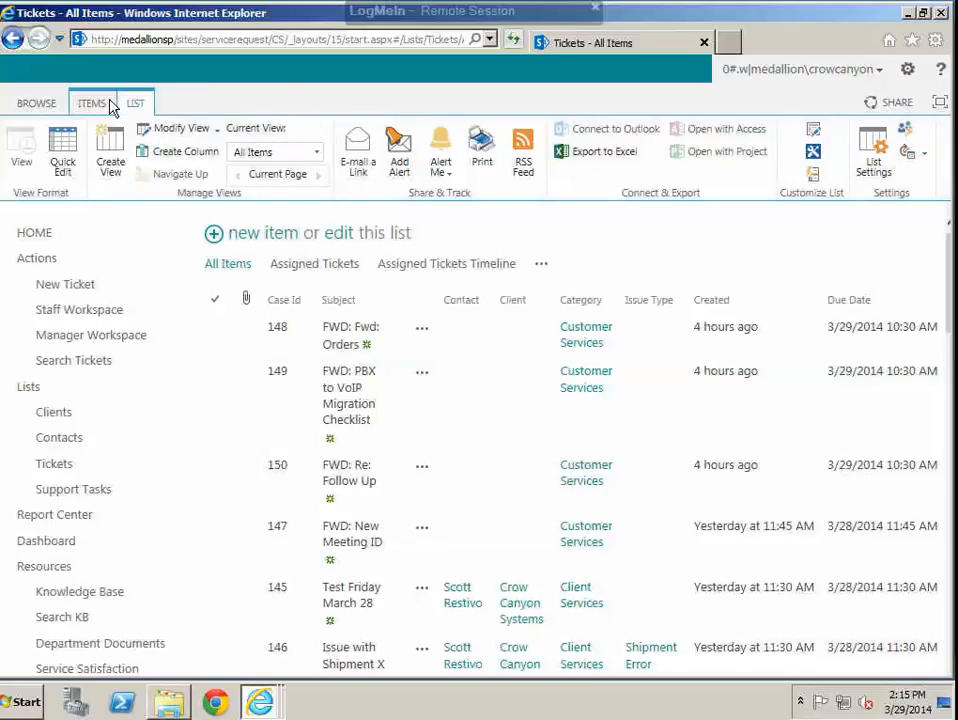
pyautogui.click(47, 104)
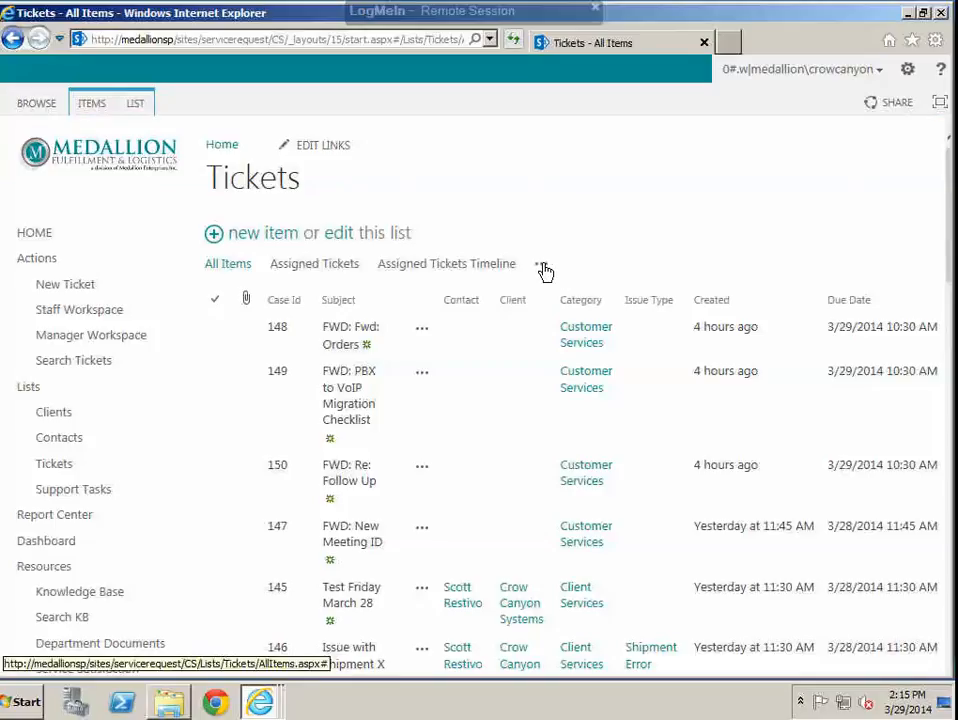
# Step: Start a new Tickets view from the existing All Items view and name it "Sort by Due Date"
pyautogui.click(541, 265)
pyautogui.scroll(-3, 706, 620)
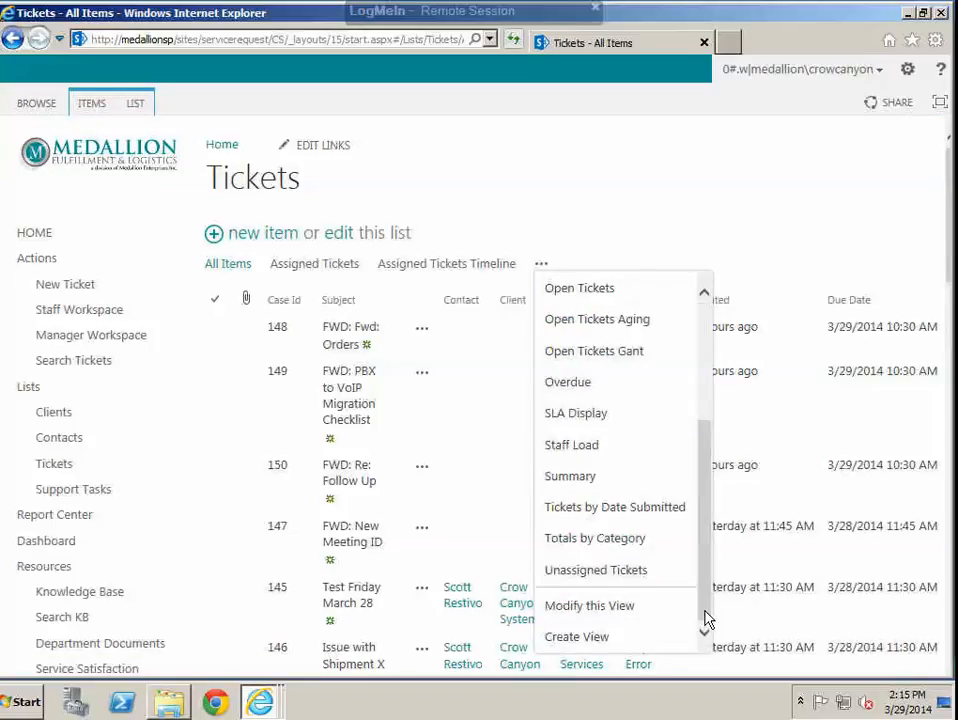
pyautogui.click(594, 647)
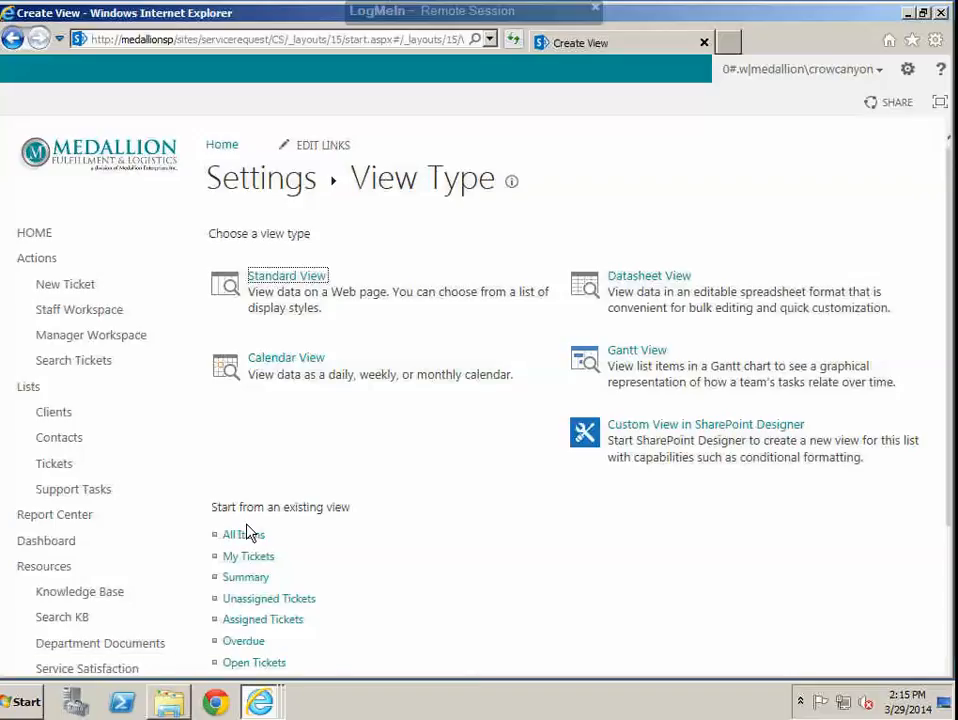
pyautogui.click(242, 535)
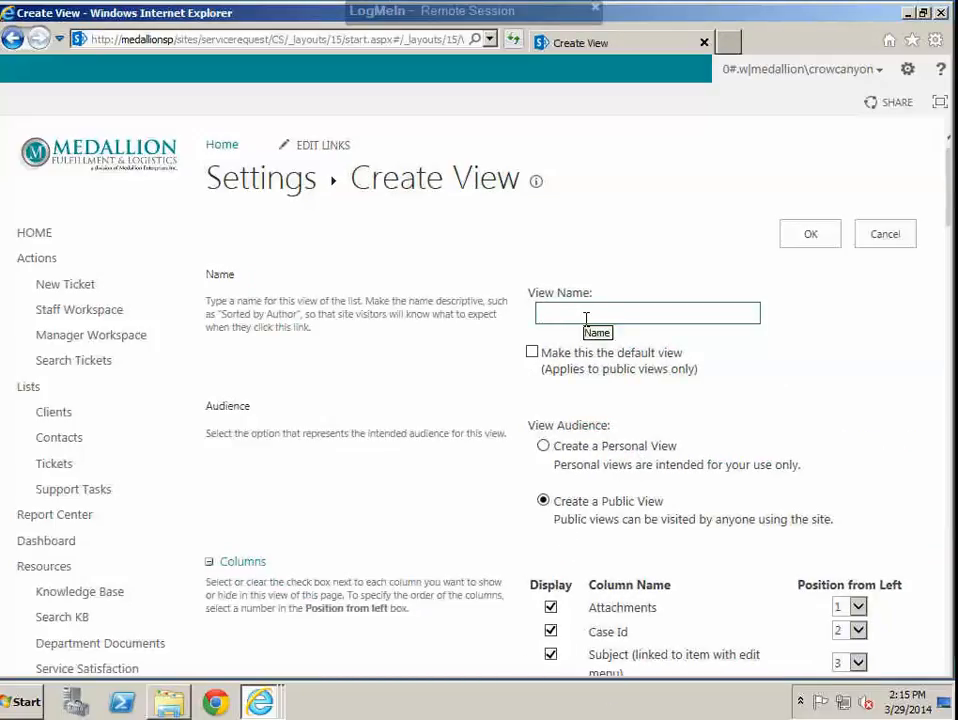
pyautogui.write('Sort6')
# Step: Set the new view's first sort column to Due Date and save the view
pyautogui.scroll(-5, 950, 636)
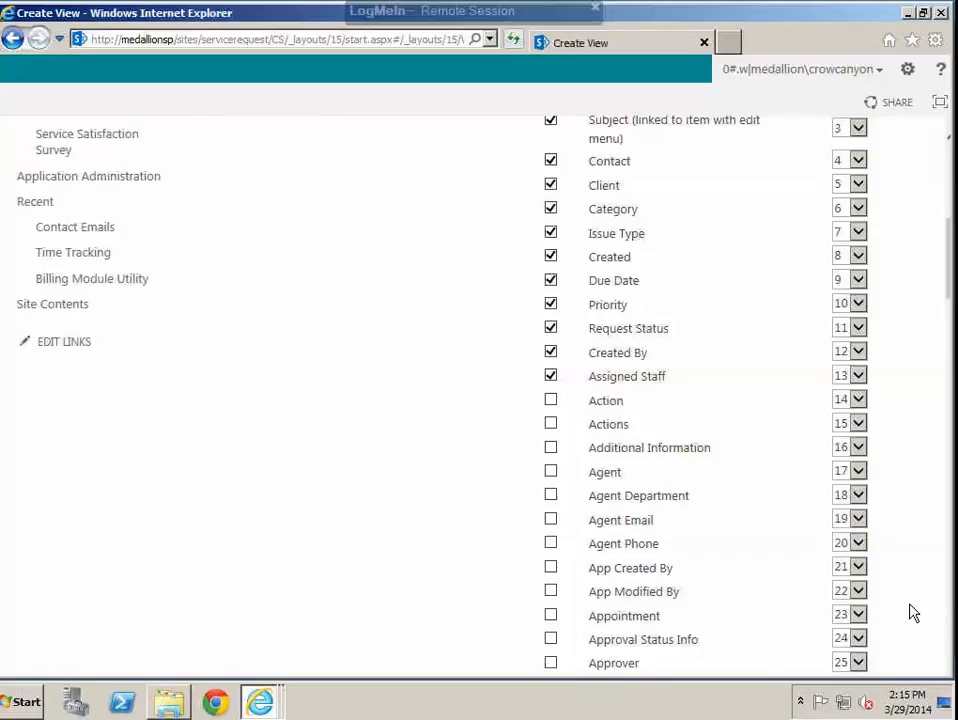
pyautogui.scroll(-10, 944, 643)
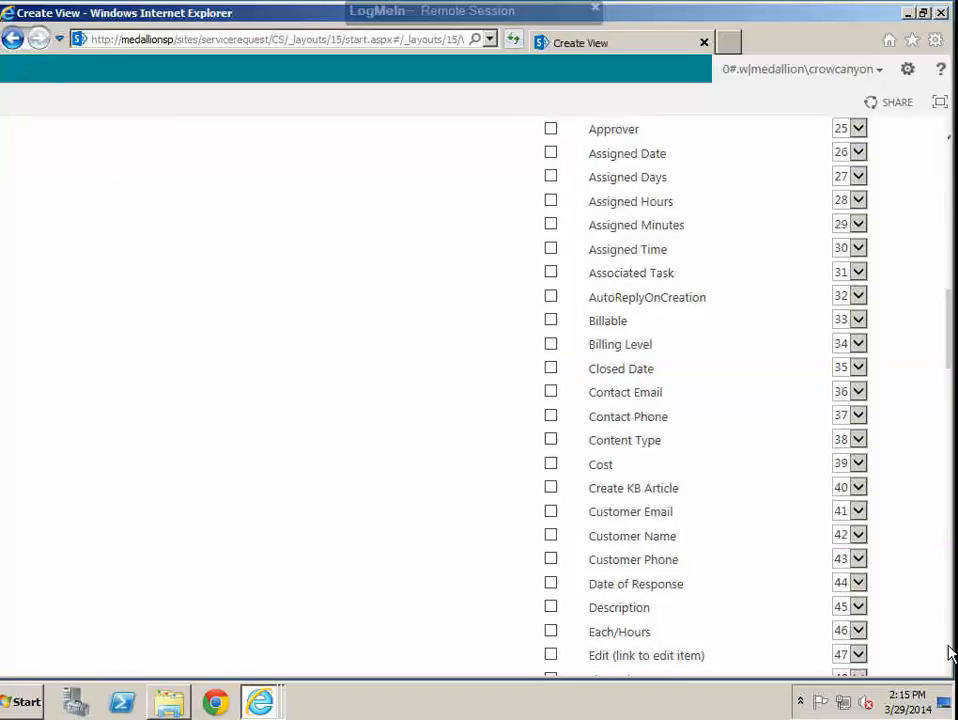
pyautogui.scroll(-10, 950, 652)
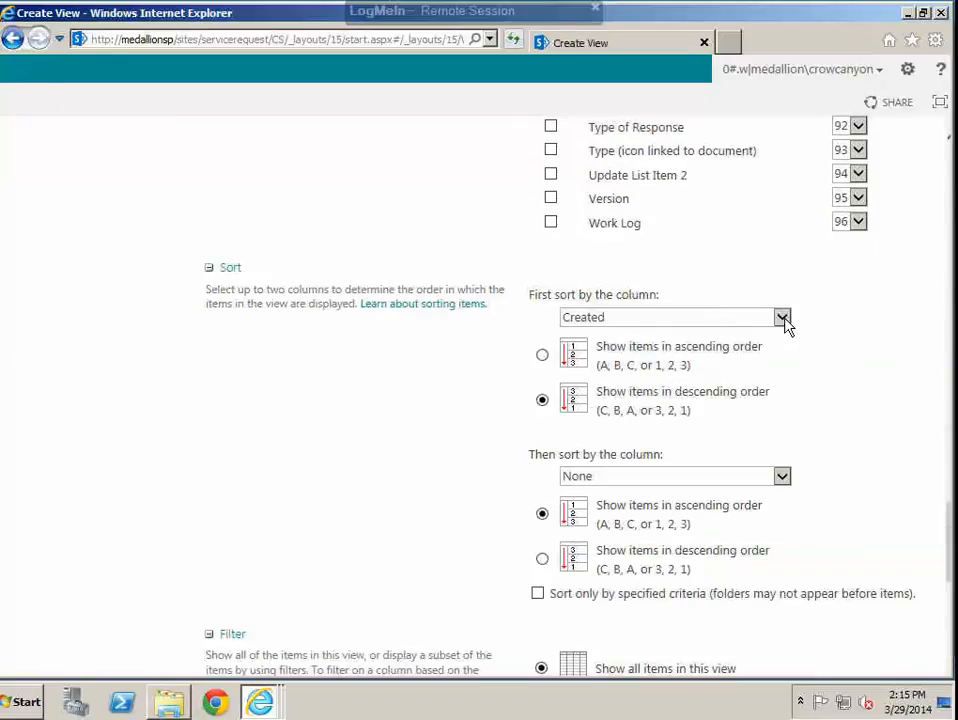
pyautogui.click(784, 318)
pyautogui.click(603, 400)
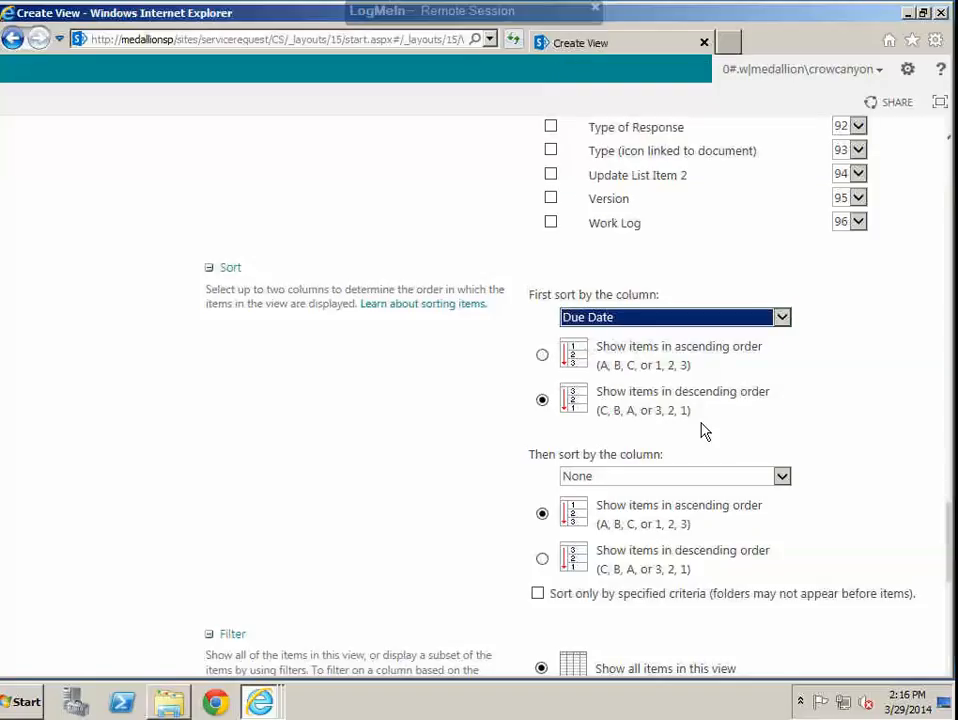
pyautogui.click(949, 630)
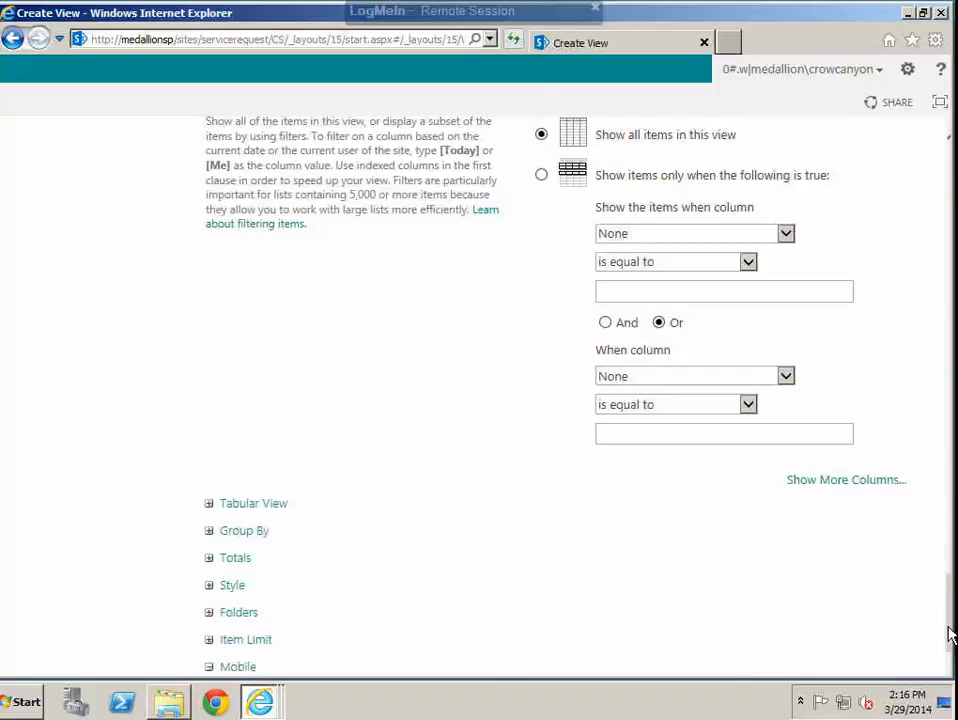
pyautogui.moveTo(949, 644); pyautogui.dragTo(956, 684)
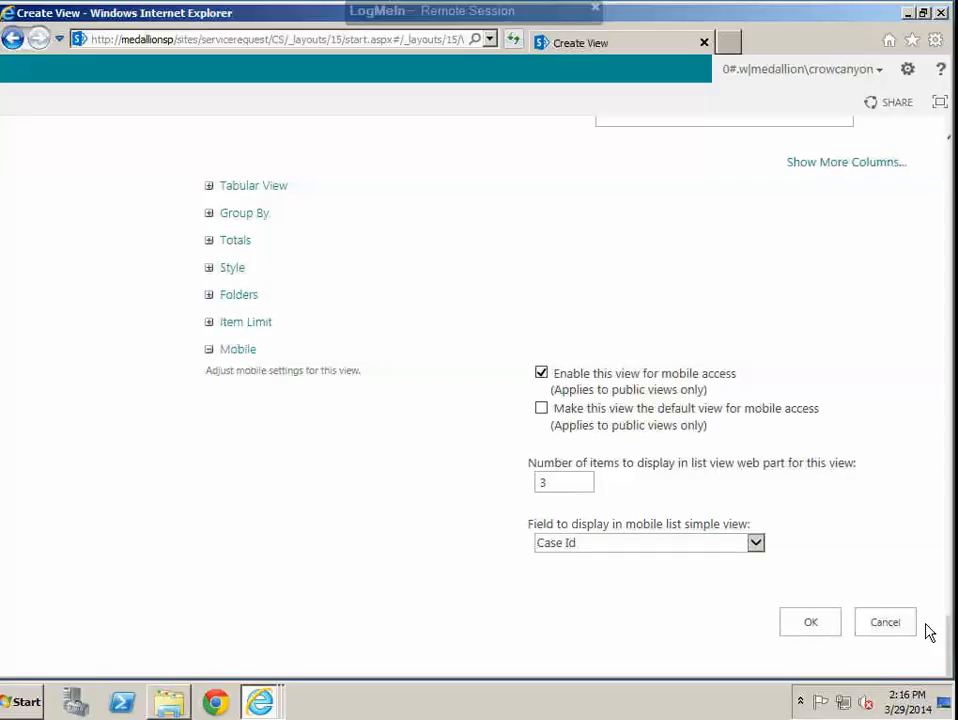
pyautogui.click(813, 634)
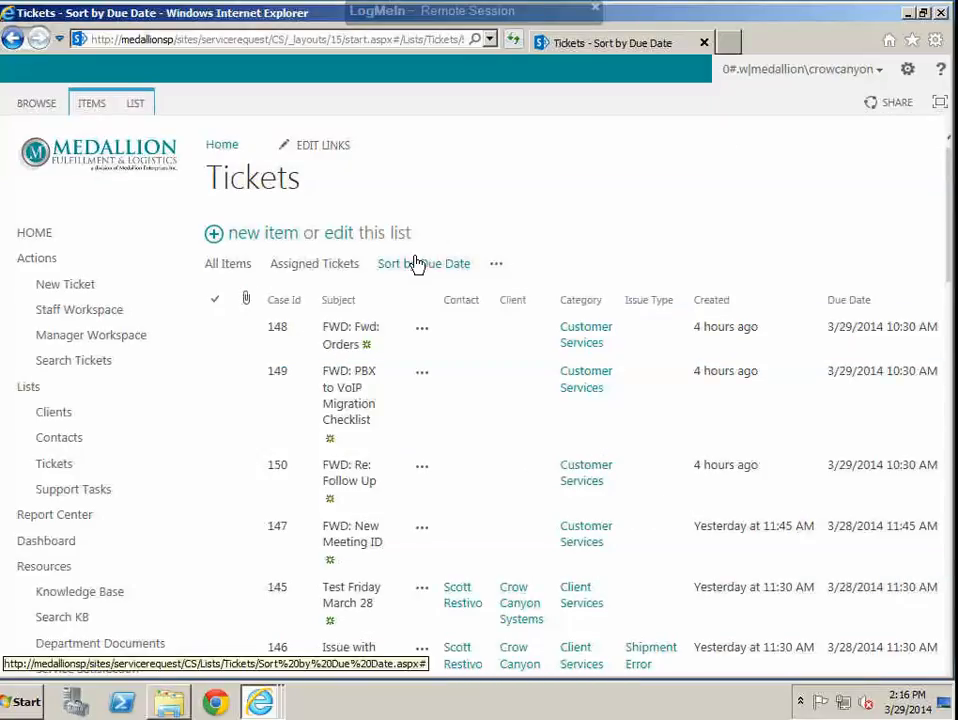
# Step: Inspect the Due Date ordering and browse the remaining Tickets views down to the modify and create options
pyautogui.click(846, 336)
pyautogui.click(499, 266)
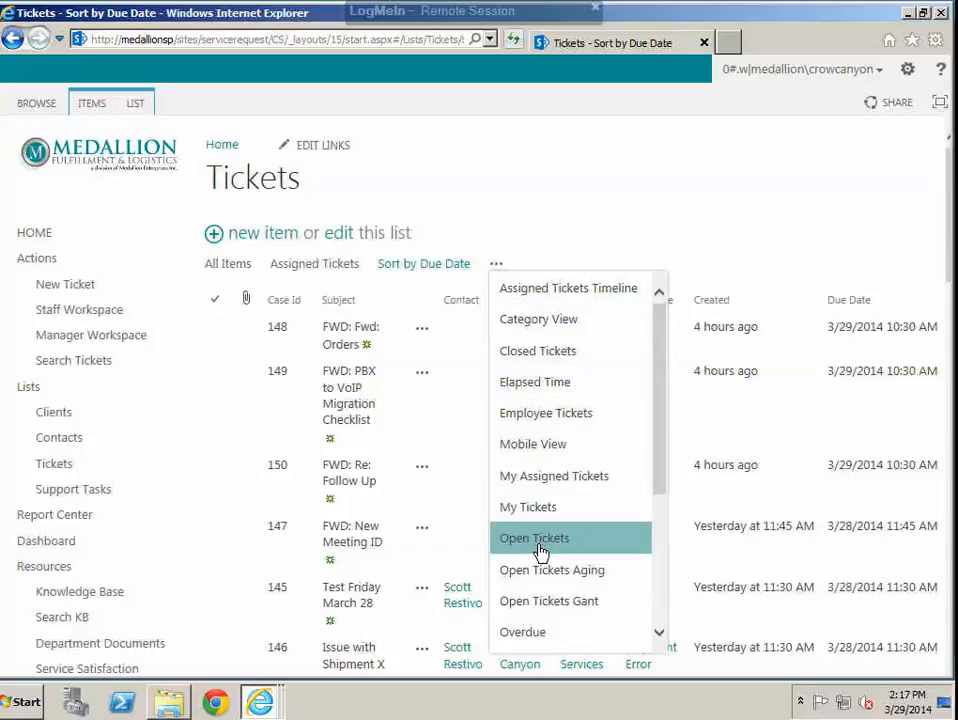
pyautogui.click(659, 632)
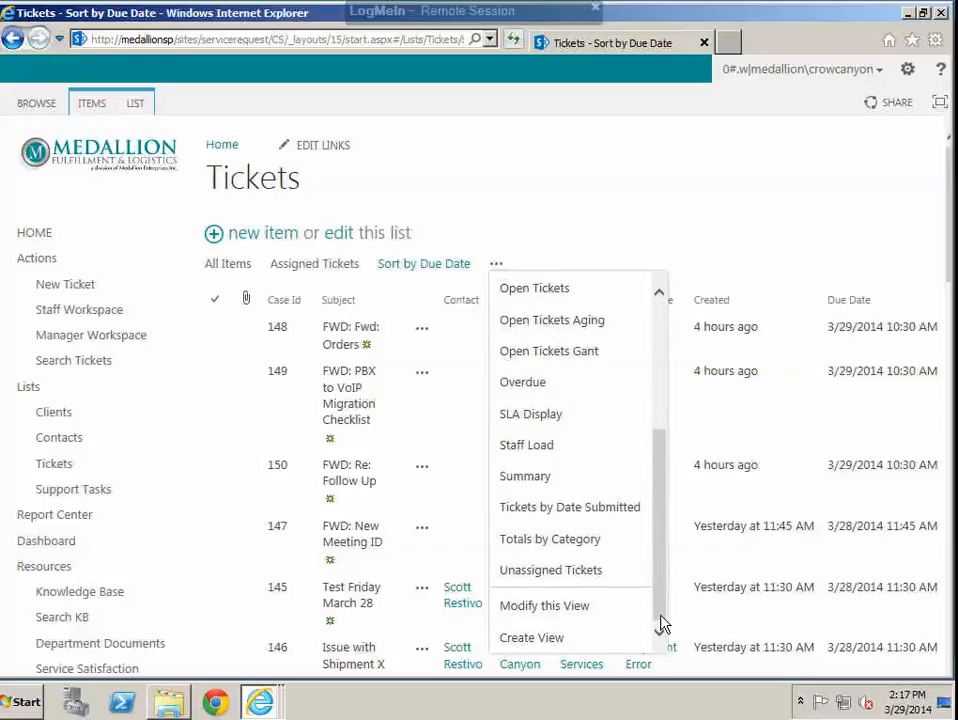
# Step: Close the view list and filter the Tickets by the Category value Client Services
pyautogui.click(648, 196)
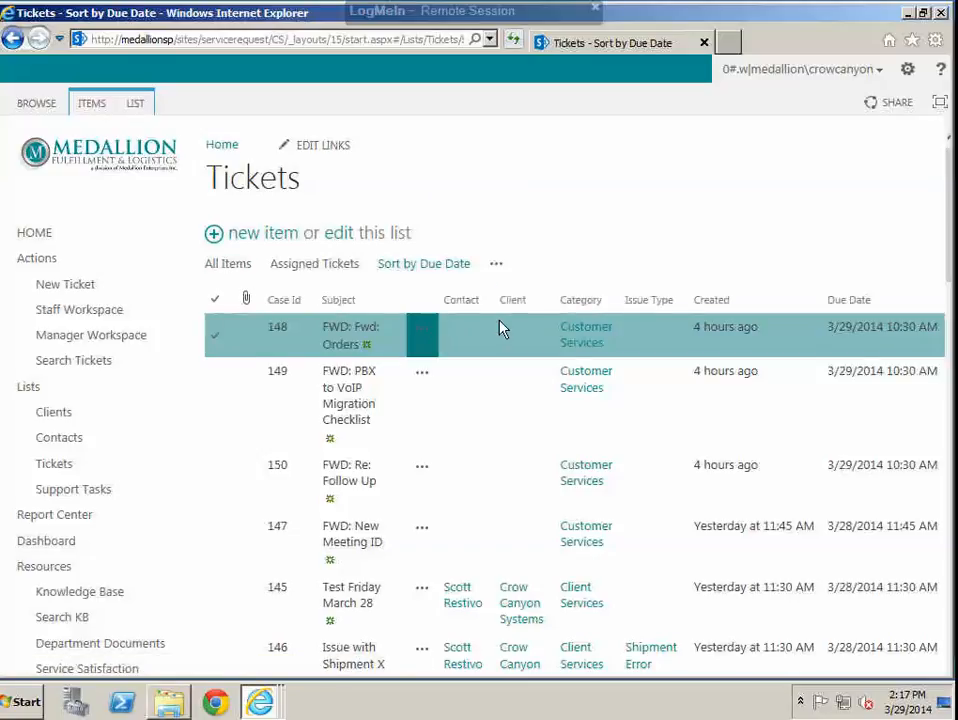
pyautogui.click(615, 303)
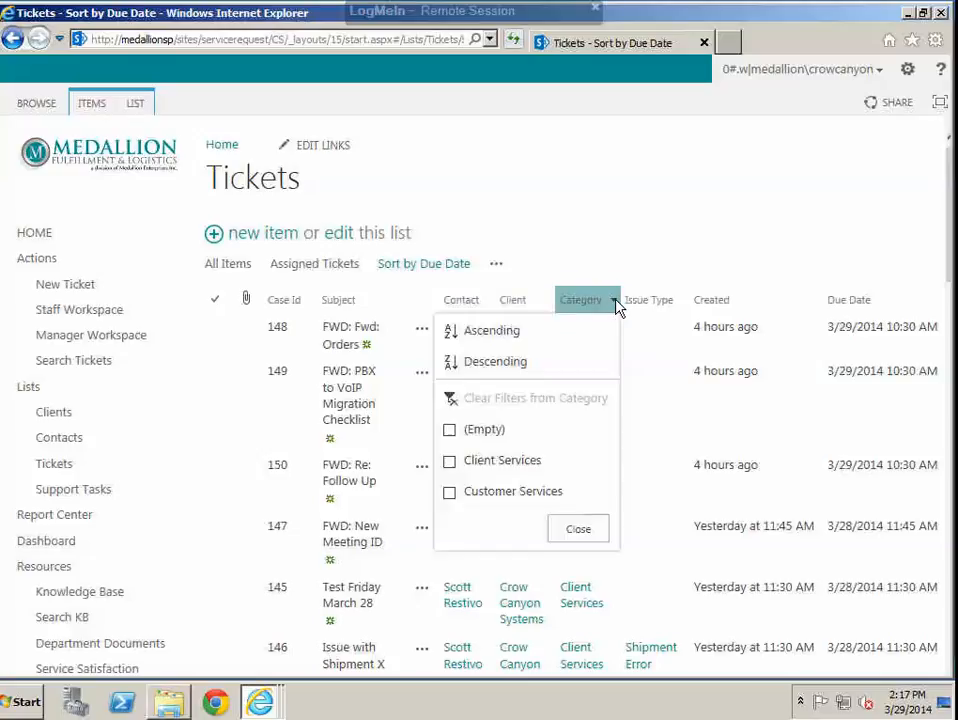
pyautogui.click(450, 462)
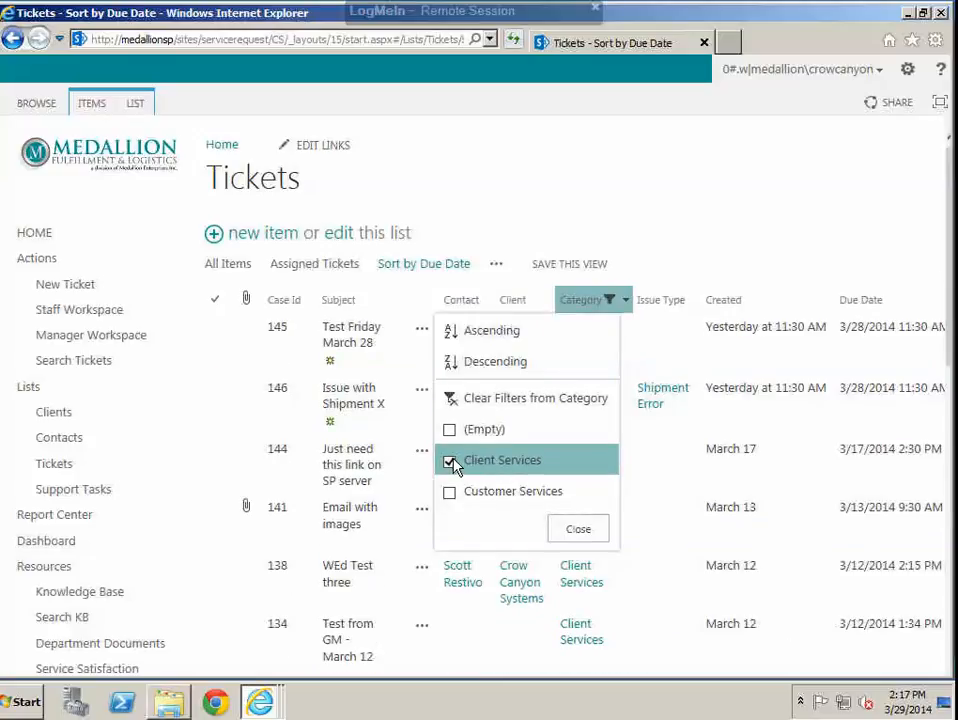
pyautogui.click(729, 213)
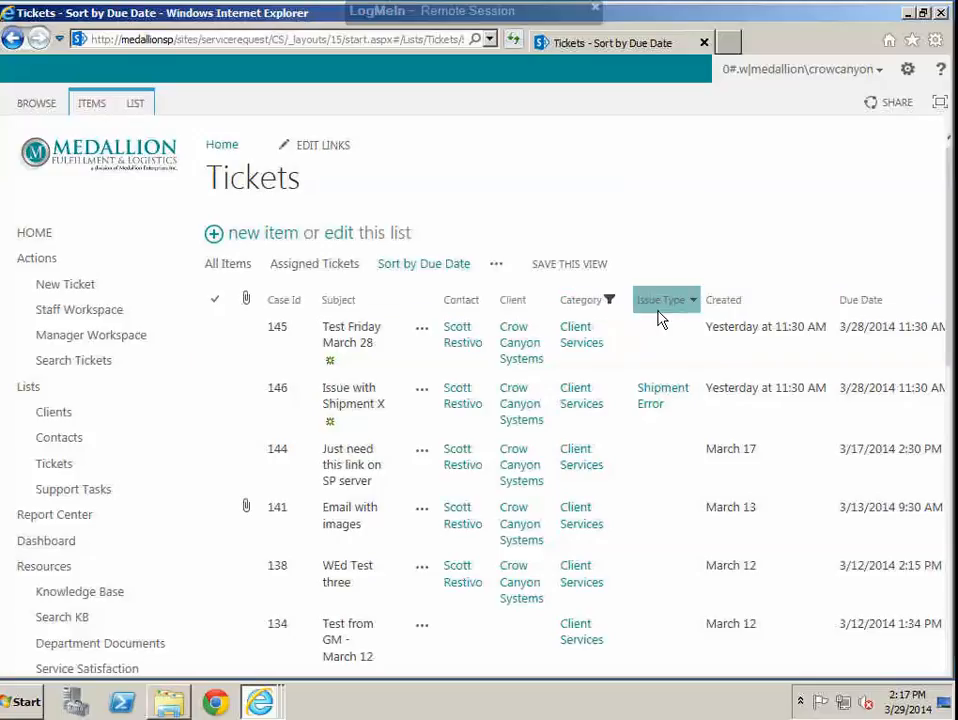
# Step: Narrow the filtered tickets further to those with the Issue Type Shipment Error
pyautogui.click(696, 302)
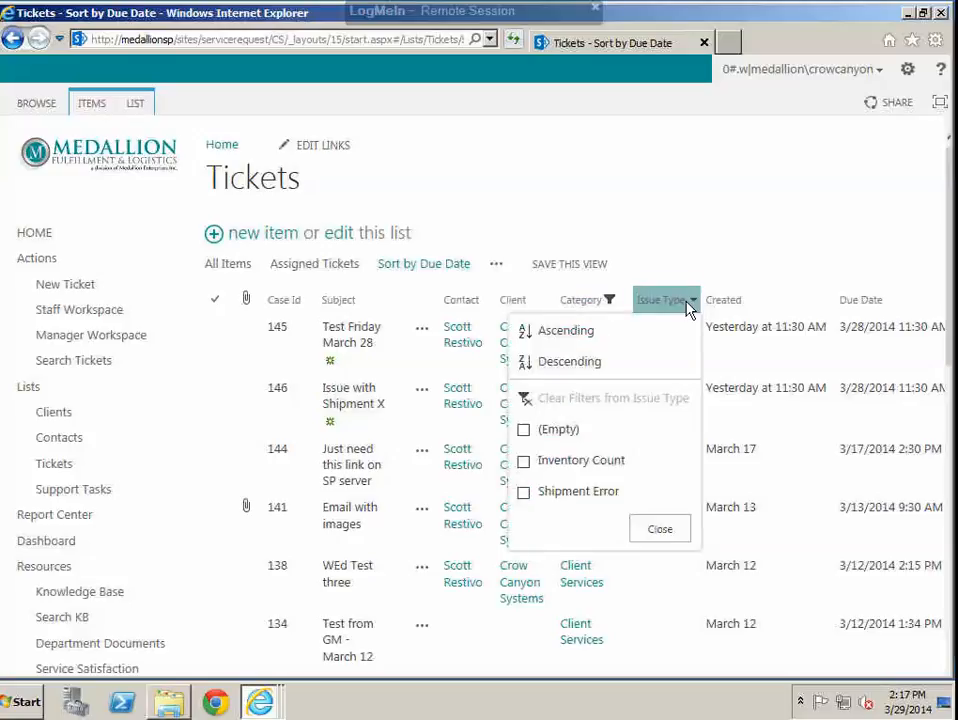
pyautogui.click(524, 491)
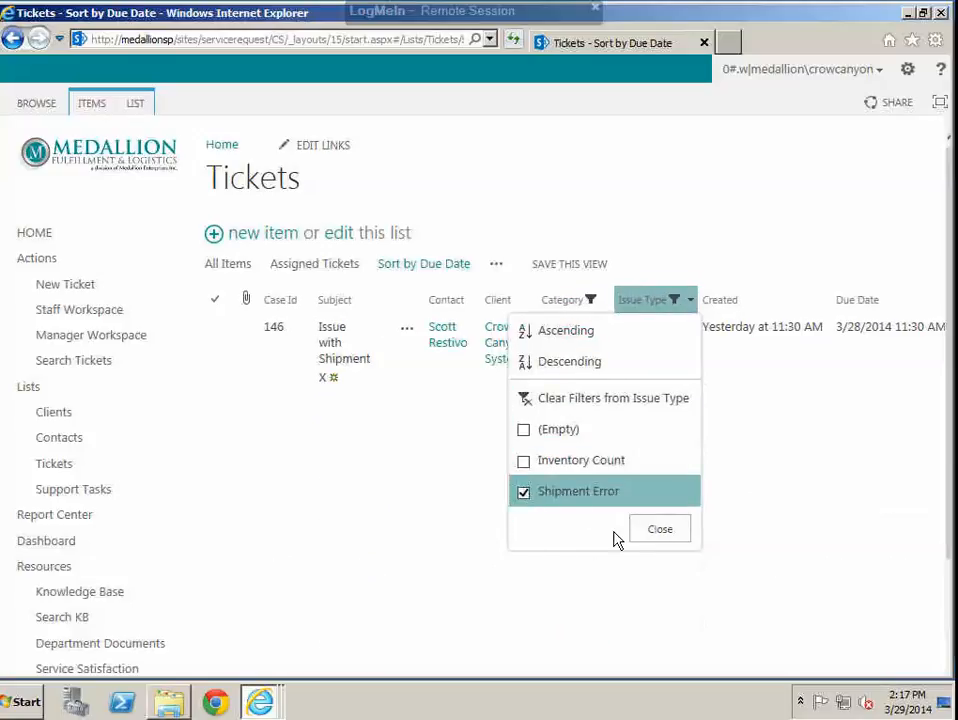
pyautogui.click(662, 530)
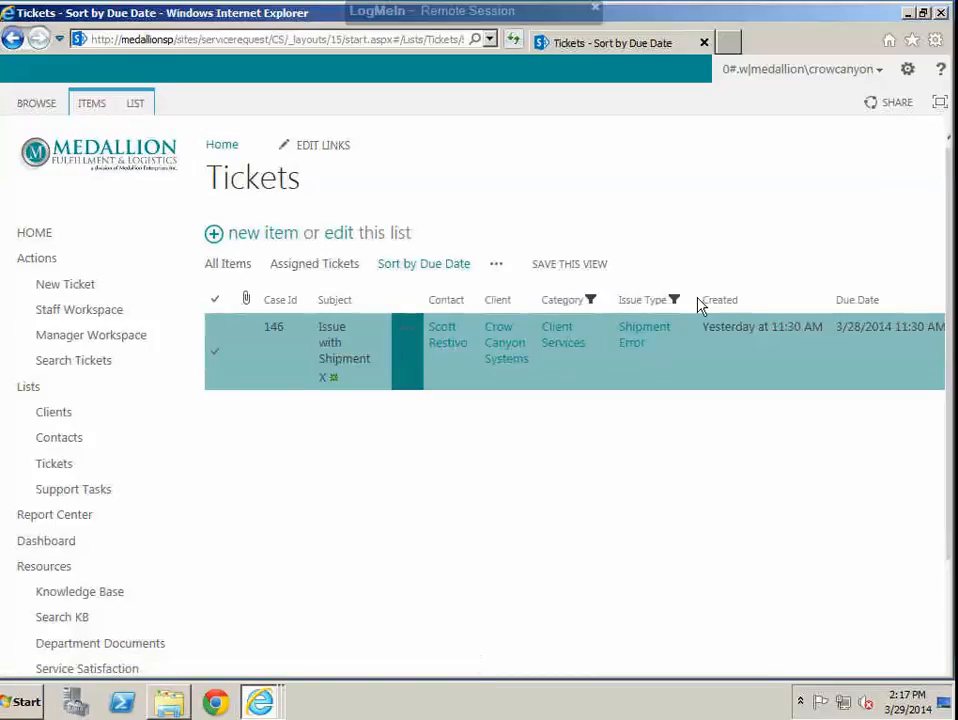
# Step: Clear the filters from the Issue Type and Category columns of the Tickets list
pyautogui.click(690, 302)
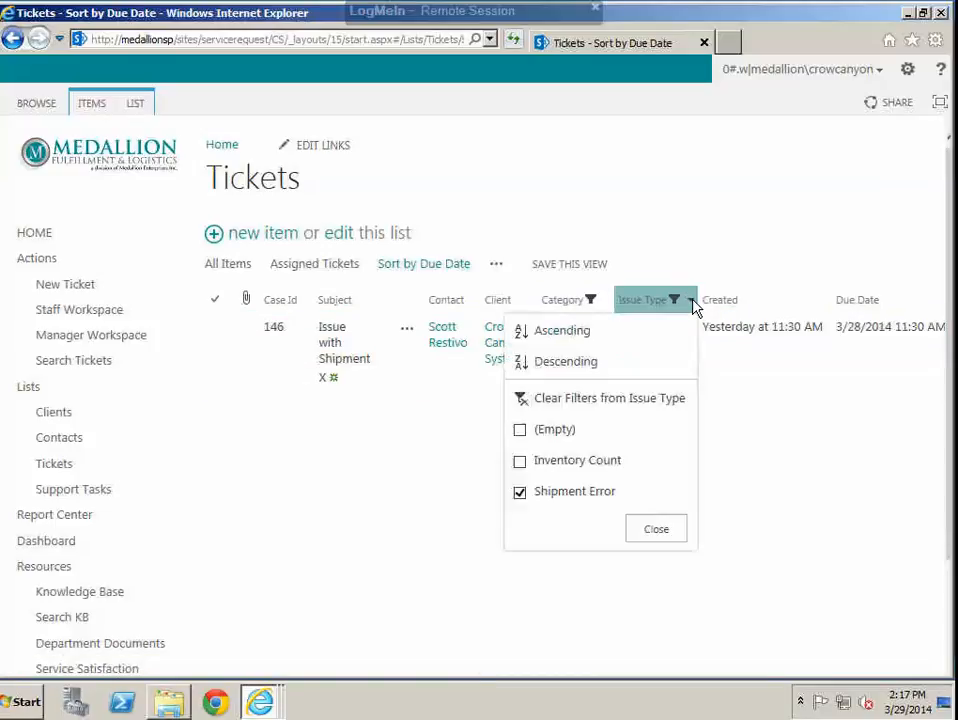
pyautogui.click(571, 402)
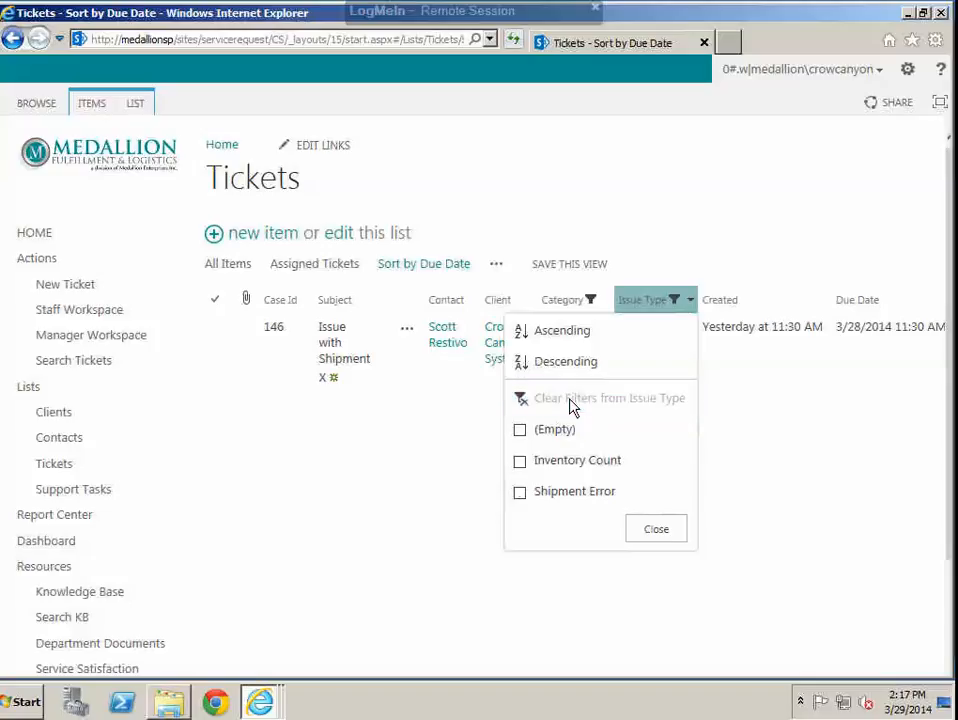
pyautogui.click(622, 310)
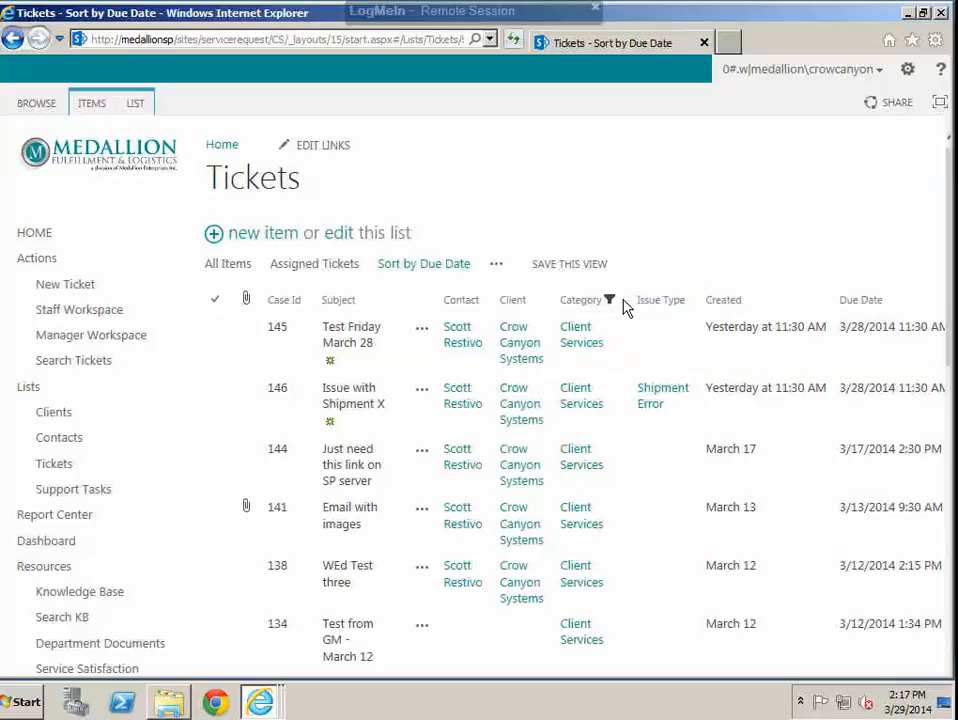
pyautogui.click(625, 304)
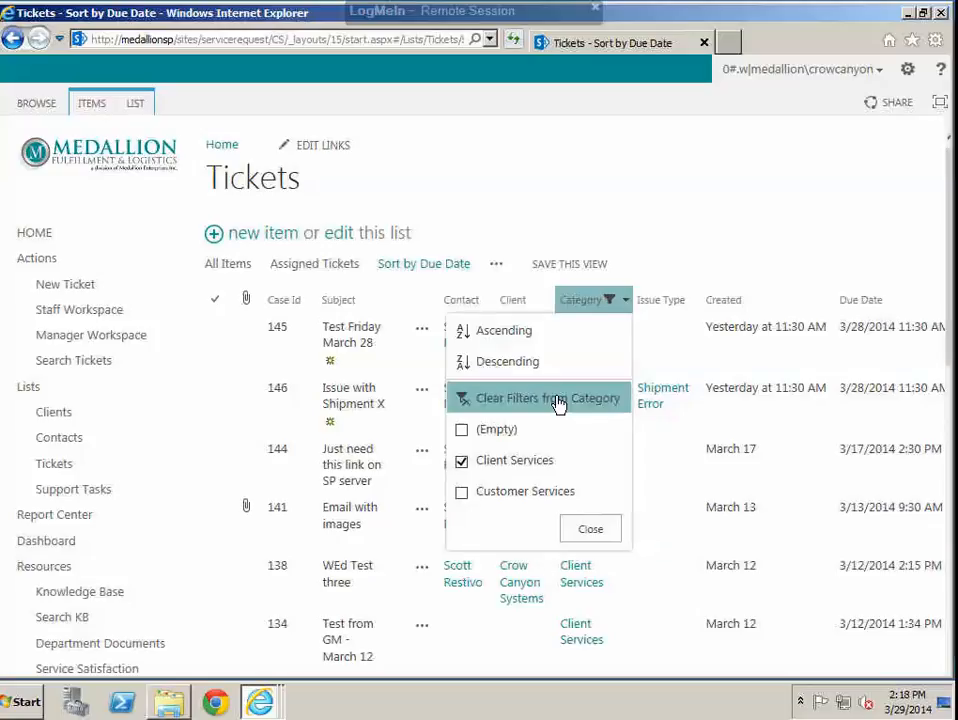
pyautogui.click(558, 400)
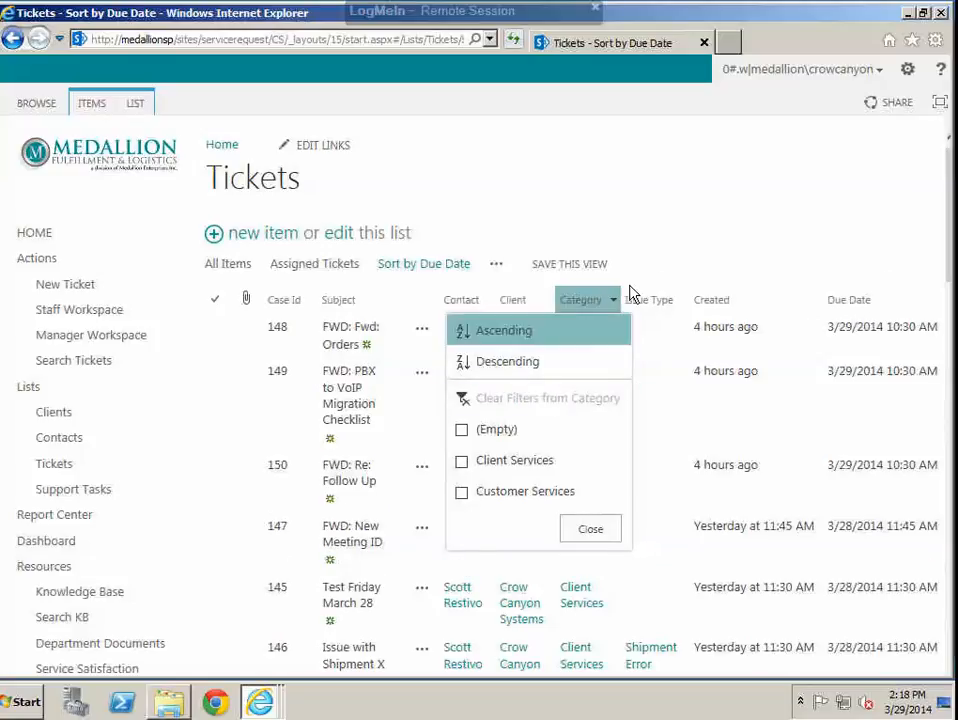
pyautogui.click(678, 242)
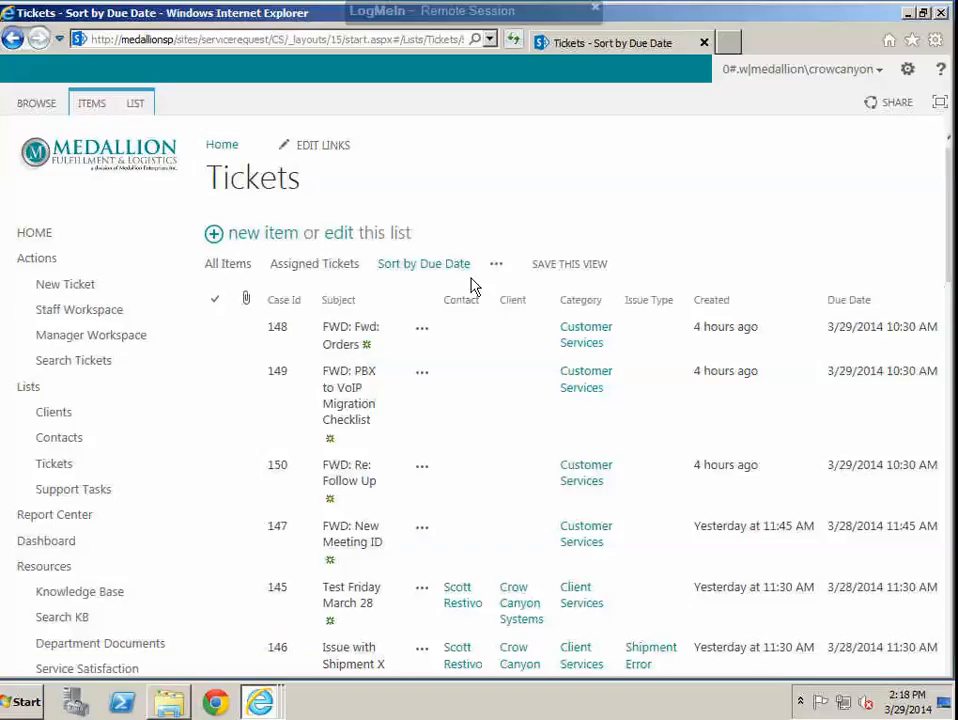
# Step: Sort the Tickets list by the Due Date column in ascending order
pyautogui.click(938, 306)
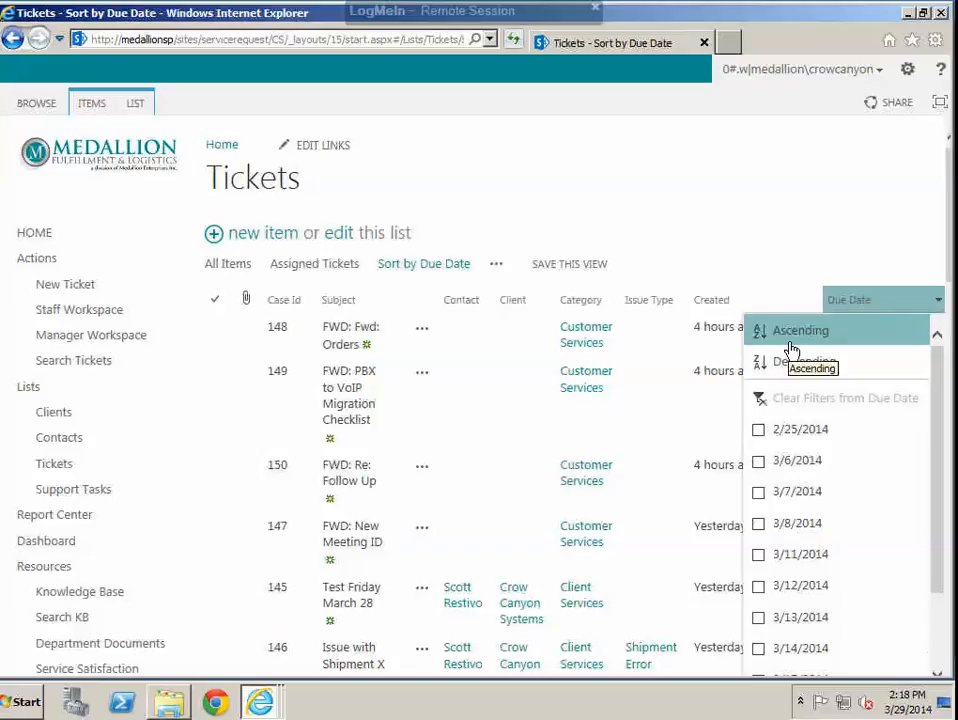
pyautogui.click(764, 258)
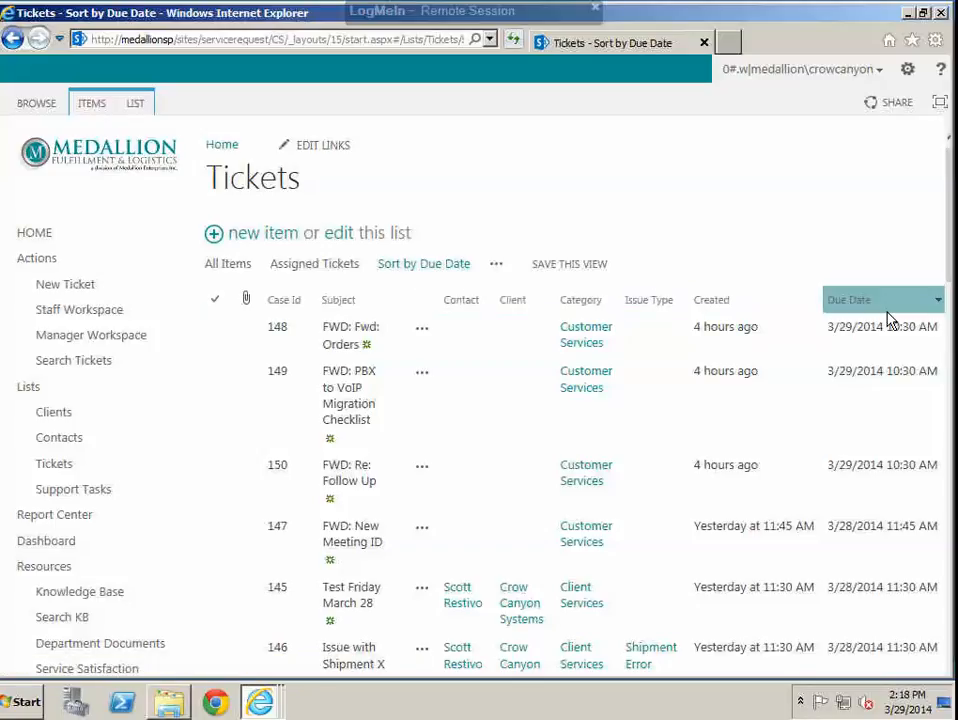
pyautogui.click(941, 302)
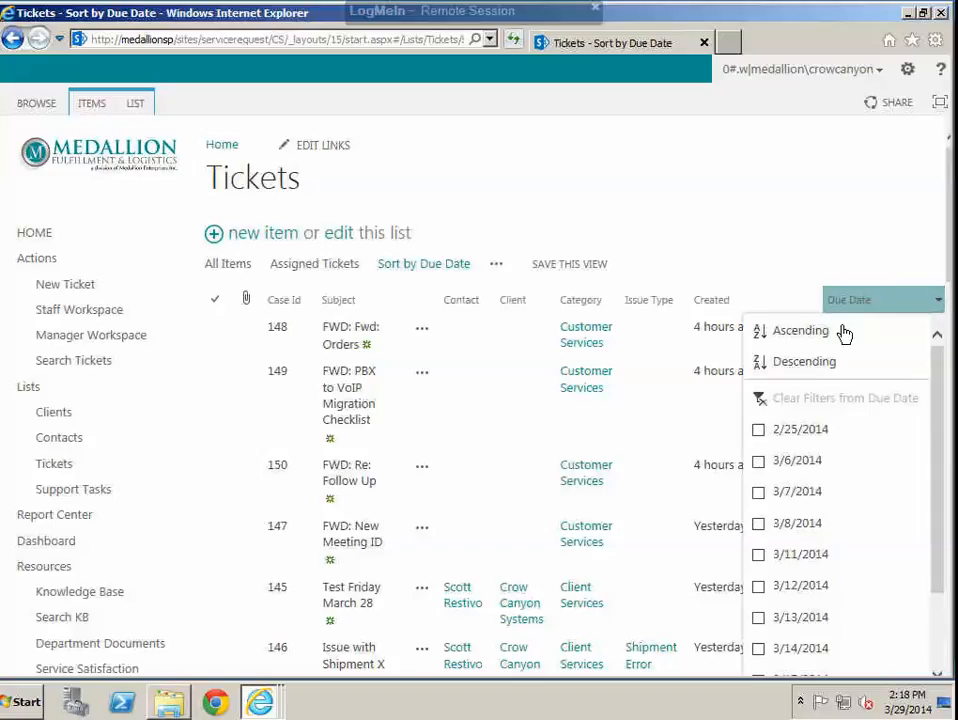
pyautogui.click(809, 337)
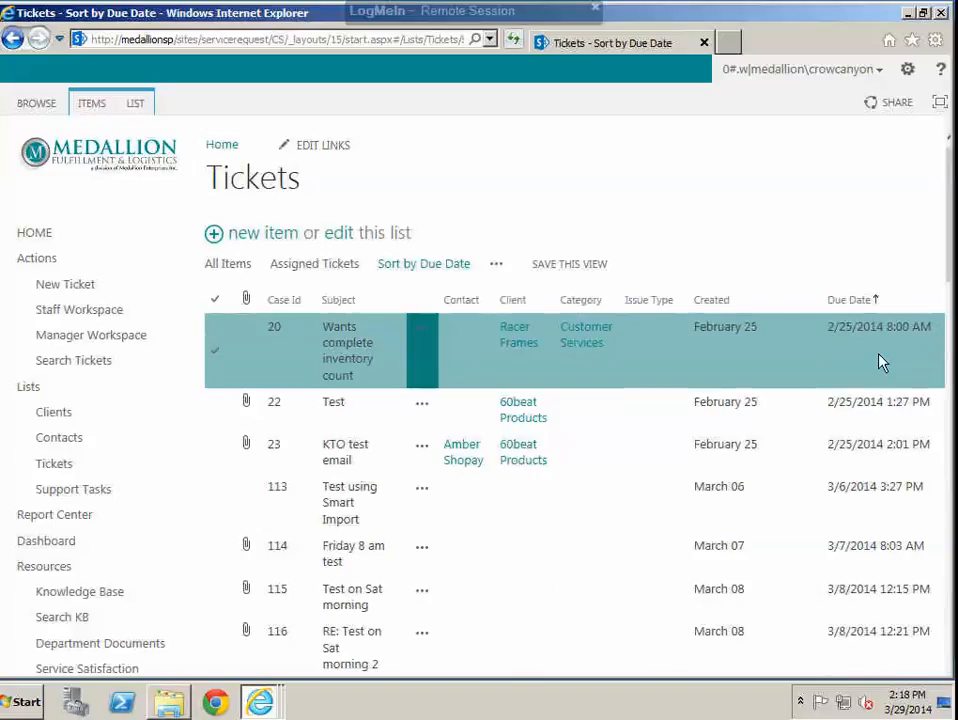